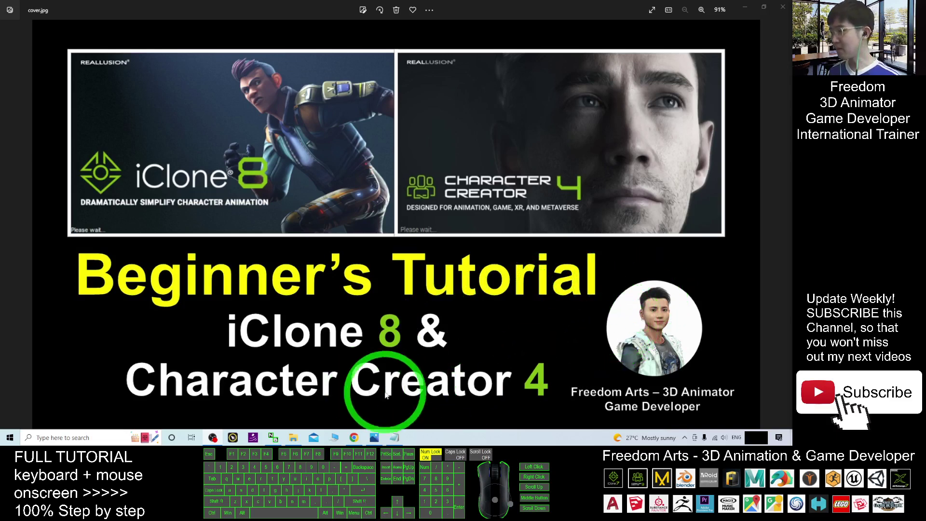
# Bring the Notes.txt Notepad window in front of cover.jpg and scroll to its top.
pyautogui.click(396, 438)
pyautogui.click(606, 265)
pyautogui.scroll(11, 589, 200)
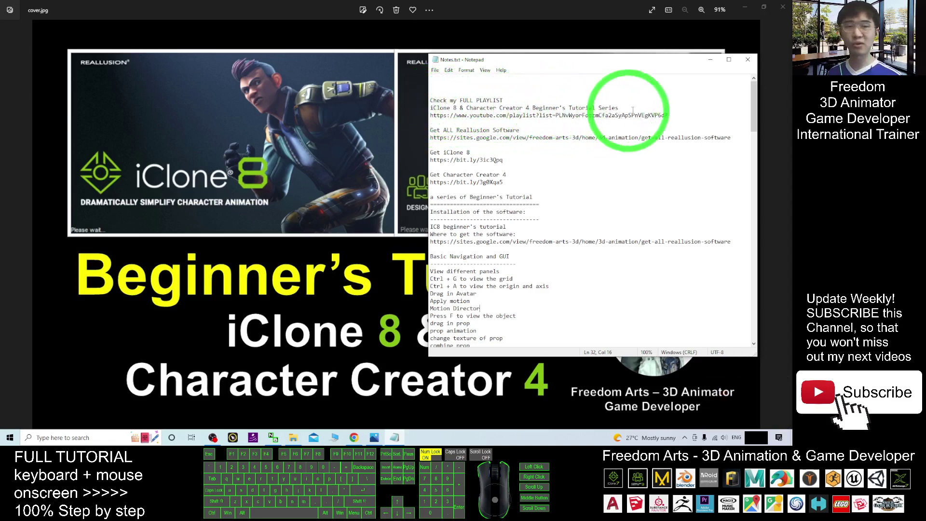
# Highlight the playlist link, then the full sites.google.com Reallusion software link on line 9.
pyautogui.moveTo(677, 116); pyautogui.dragTo(432, 116)
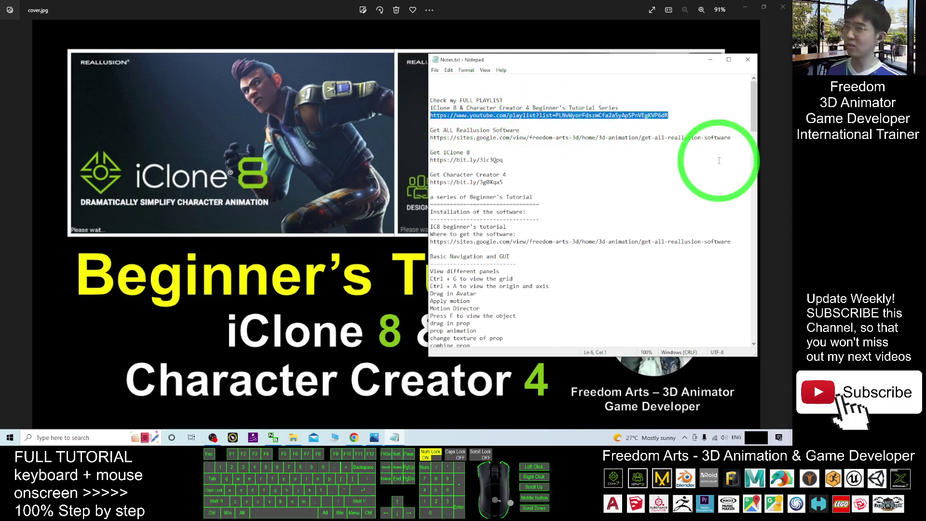
pyautogui.click(523, 122)
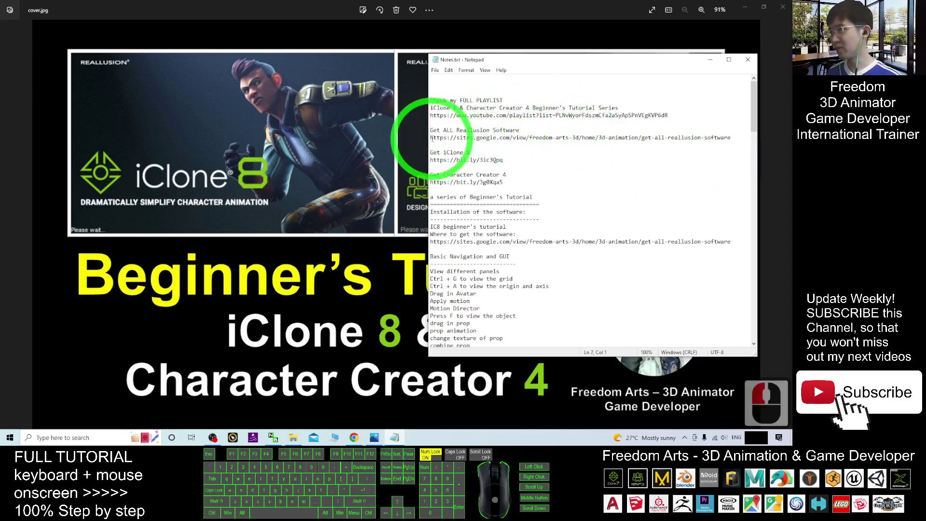
pyautogui.moveTo(431, 137); pyautogui.dragTo(731, 140)
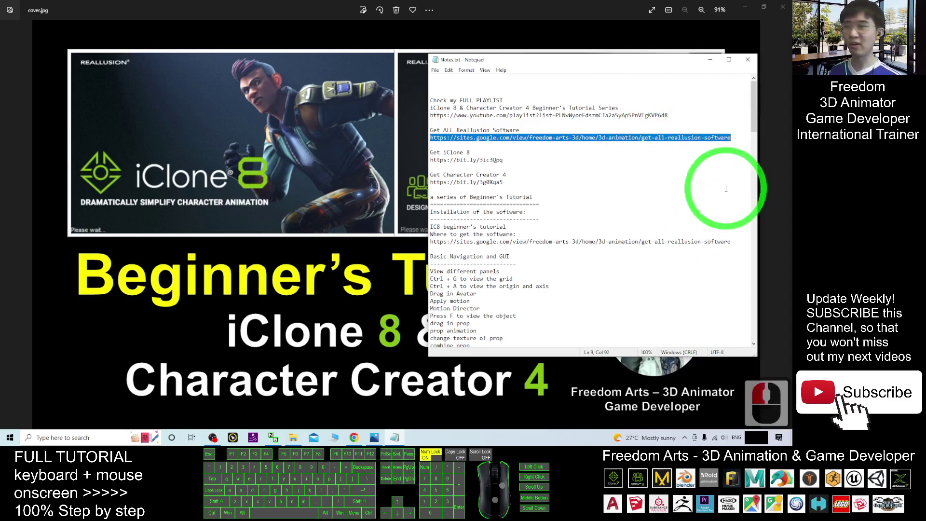
pyautogui.click(432, 140)
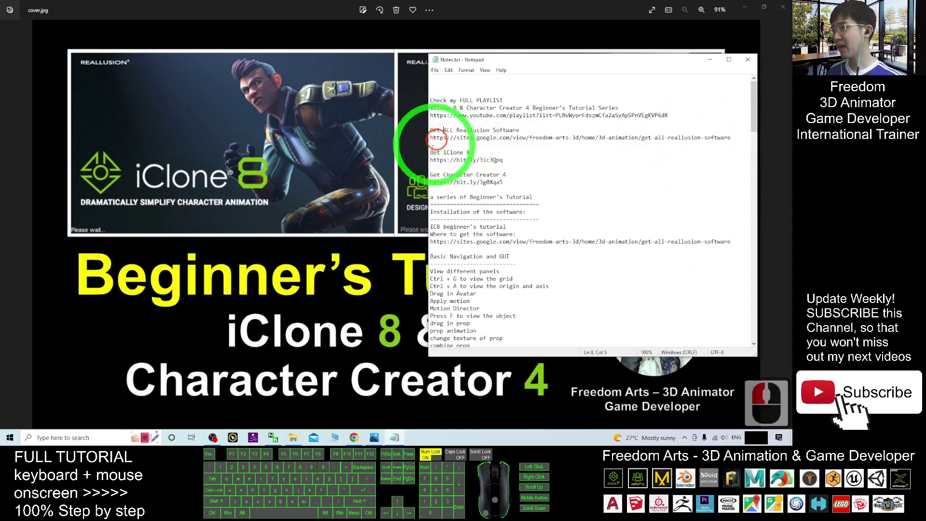
pyautogui.moveTo(432, 140); pyautogui.dragTo(734, 139)
# Switch to Chrome and scroll the Get all iClone 8 & Character Creator 4 page down to More Contents.
pyautogui.click(354, 437)
pyautogui.click(261, 161)
pyautogui.scroll(20, 513, 199)
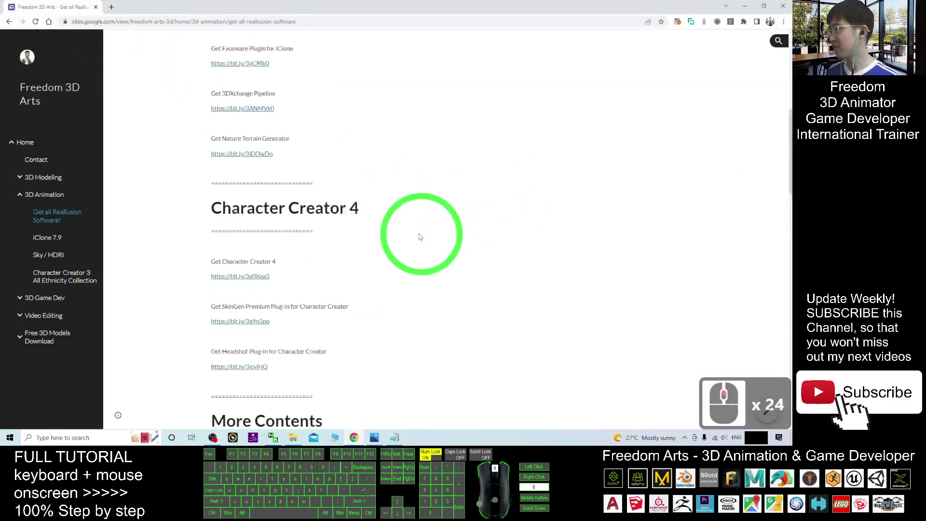
pyautogui.scroll(-1, 290, 217)
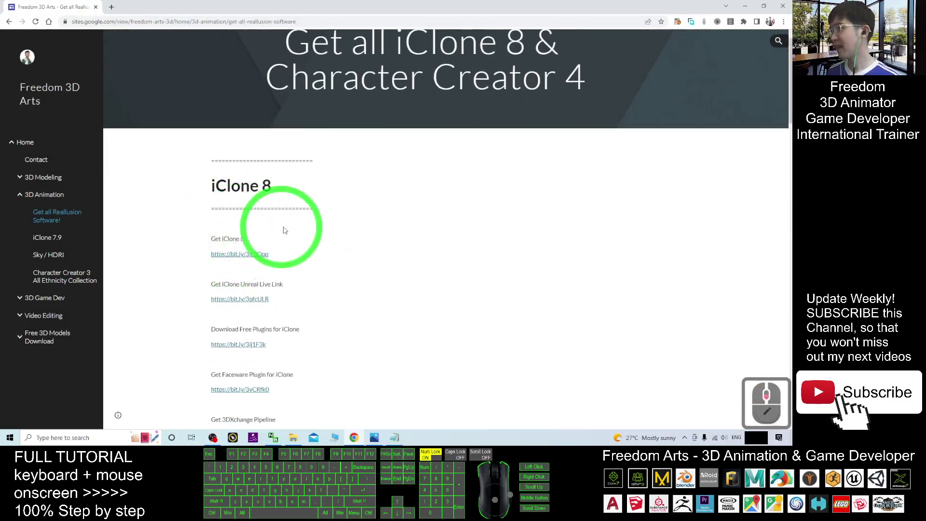
pyautogui.scroll(-7, 270, 232)
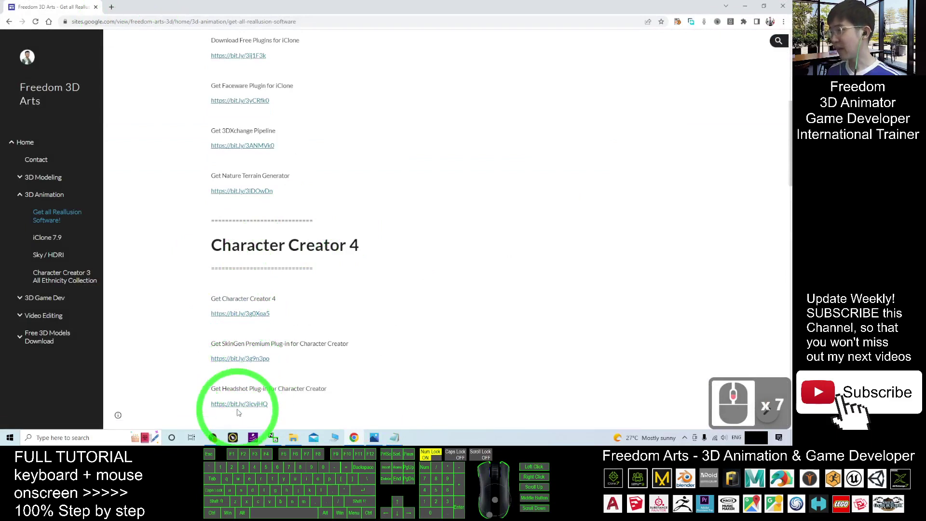
pyautogui.scroll(-4, 411, 352)
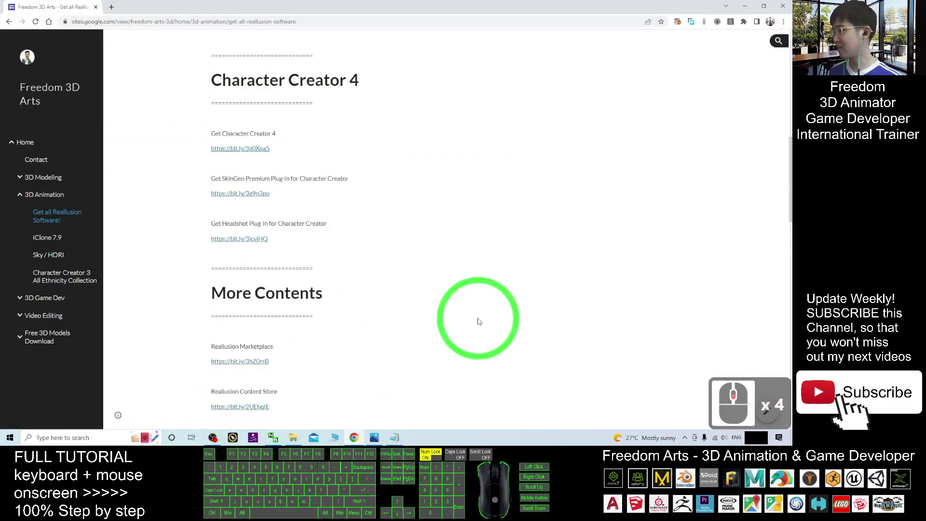
pyautogui.scroll(-4, 479, 321)
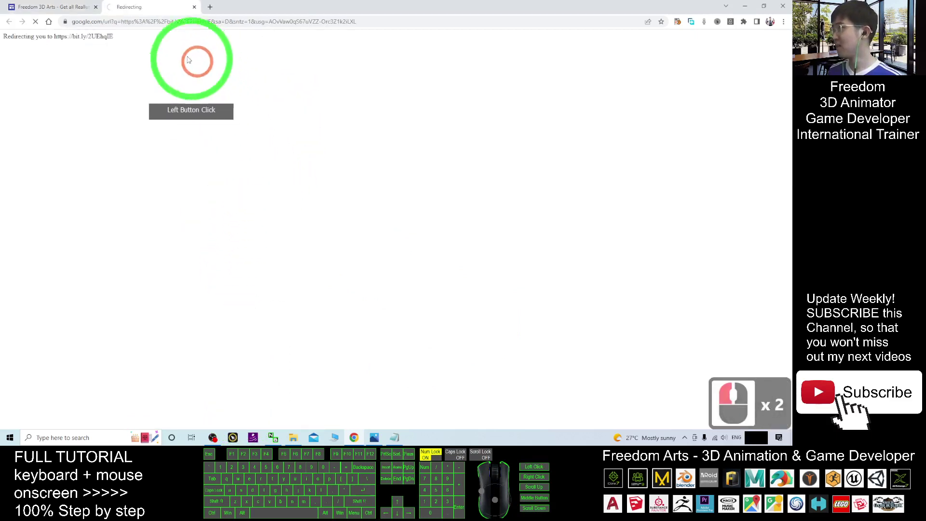
# Open the Reallusion Marketplace link in a new tab and browse the Content Store page.
pyautogui.click(48, 7)
pyautogui.click(228, 193)
pyautogui.click(269, 7)
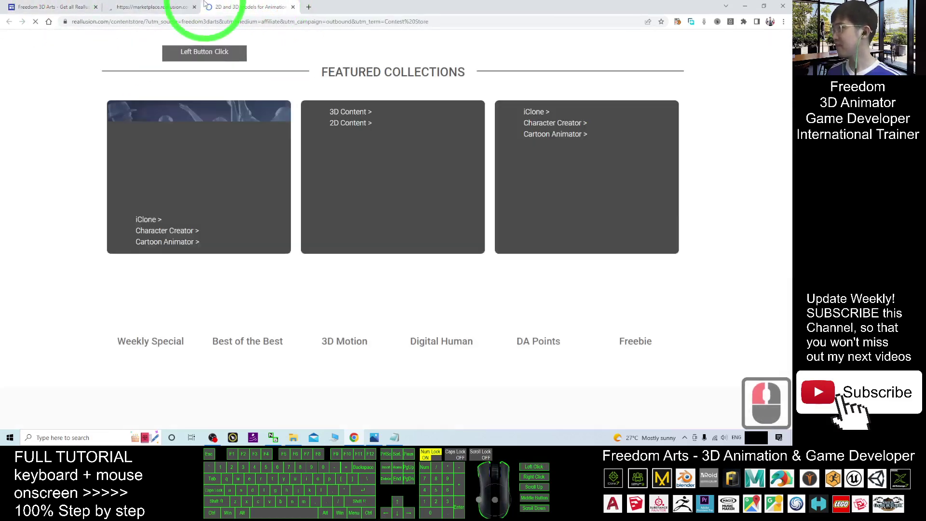
pyautogui.scroll(-9, 391, 212)
pyautogui.scroll(-13, 391, 212)
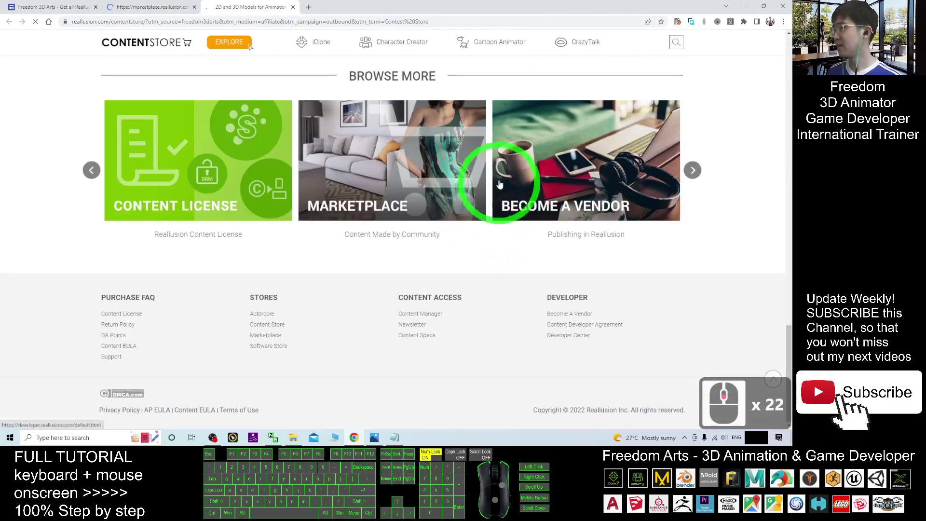
pyautogui.scroll(19, 487, 207)
pyautogui.scroll(6, 381, 231)
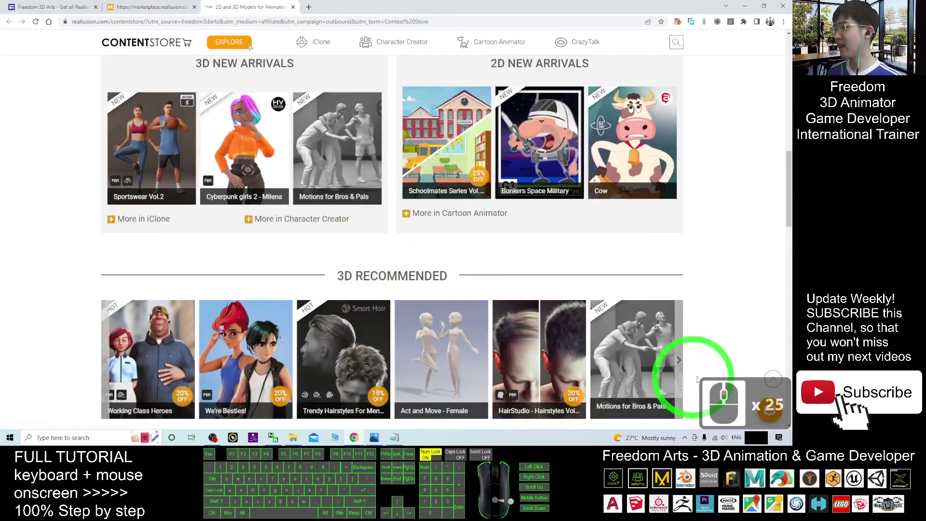
pyautogui.scroll(5, 535, 229)
pyautogui.scroll(-3, 378, 269)
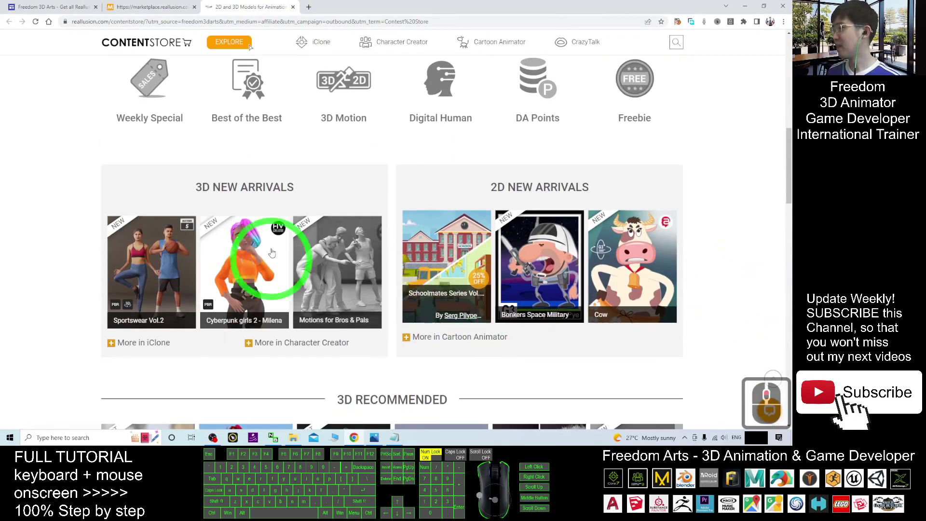
# Open the Motions for Bros & Pals pack page, then return to the Marketplace tab.
pyautogui.click(323, 278)
pyautogui.click(231, 5)
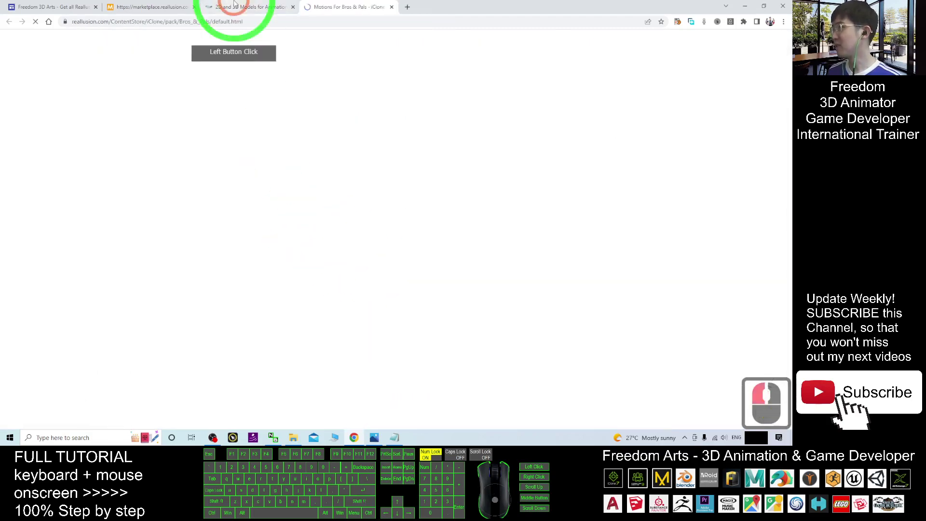
pyautogui.click(151, 5)
pyautogui.scroll(-11, 386, 186)
pyautogui.scroll(5, 424, 159)
# Open the Marketplace's 3D Characters section and close its category list to reveal What's New.
pyautogui.click(411, 188)
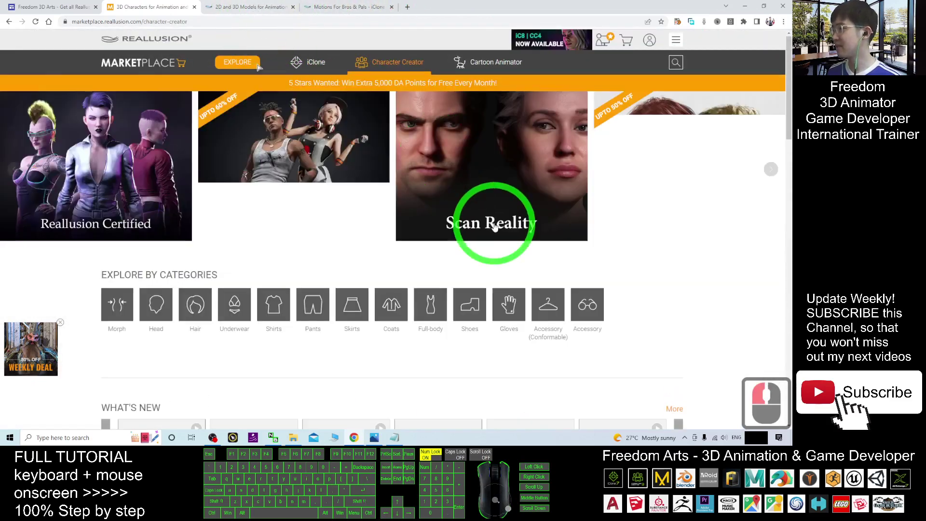
pyautogui.scroll(-4, 494, 193)
pyautogui.scroll(-4, 636, 354)
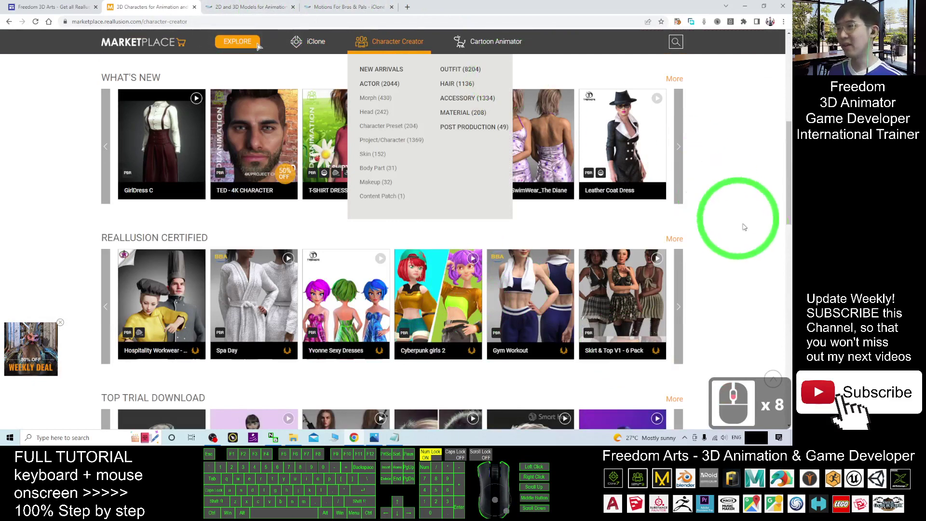
pyautogui.click(256, 7)
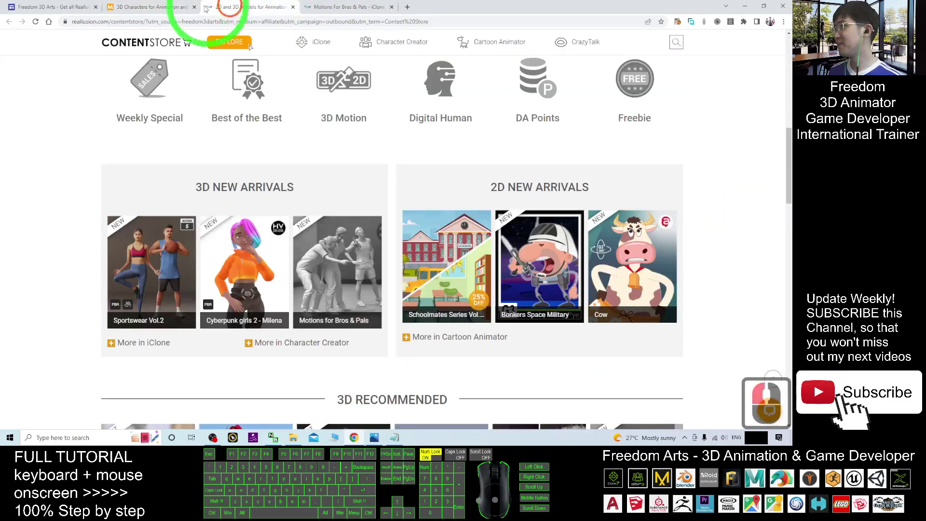
pyautogui.click(164, 7)
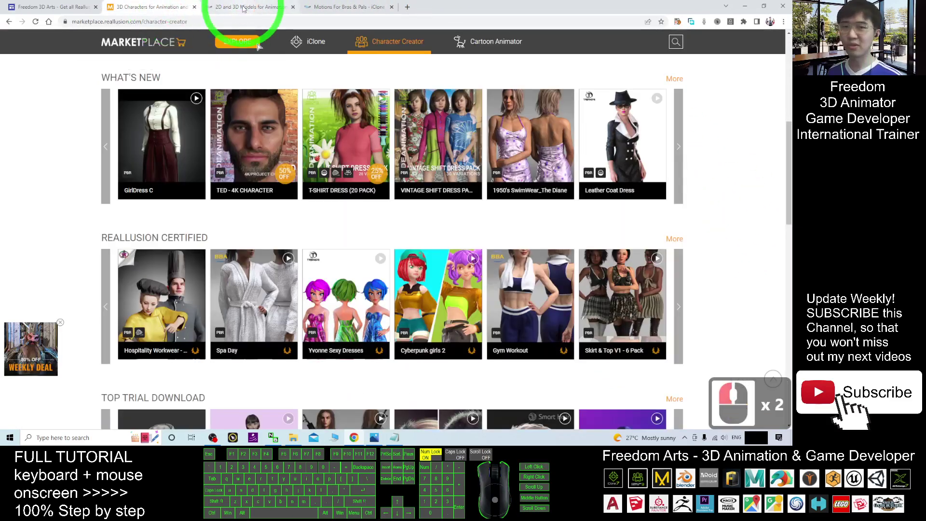
pyautogui.click(244, 7)
pyautogui.click(155, 7)
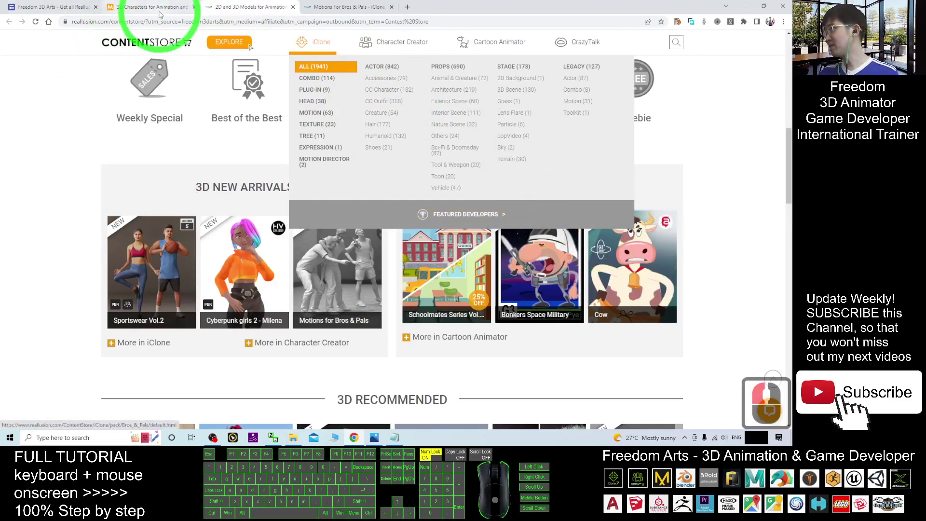
pyautogui.click(675, 243)
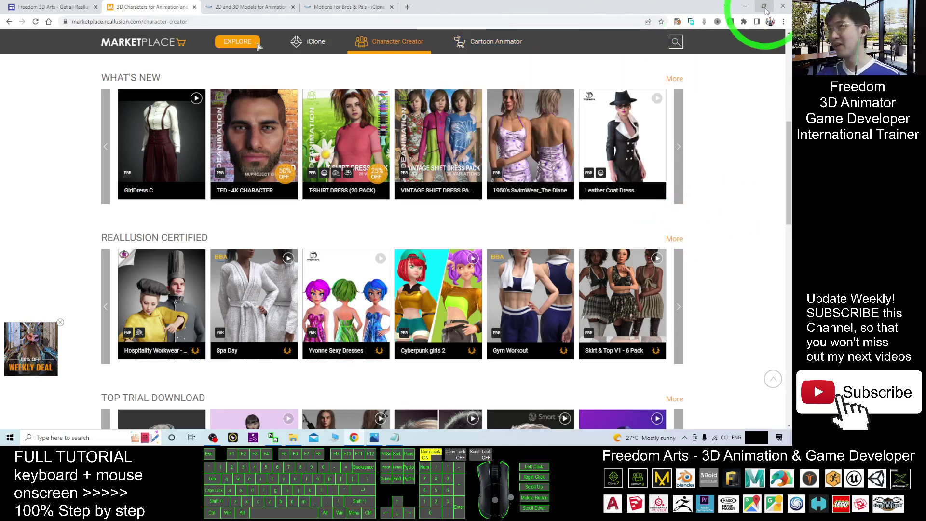
# Close Chrome, return to Notes.txt and highlight the IC8 beginner's tutorial lines.
pyautogui.click(783, 7)
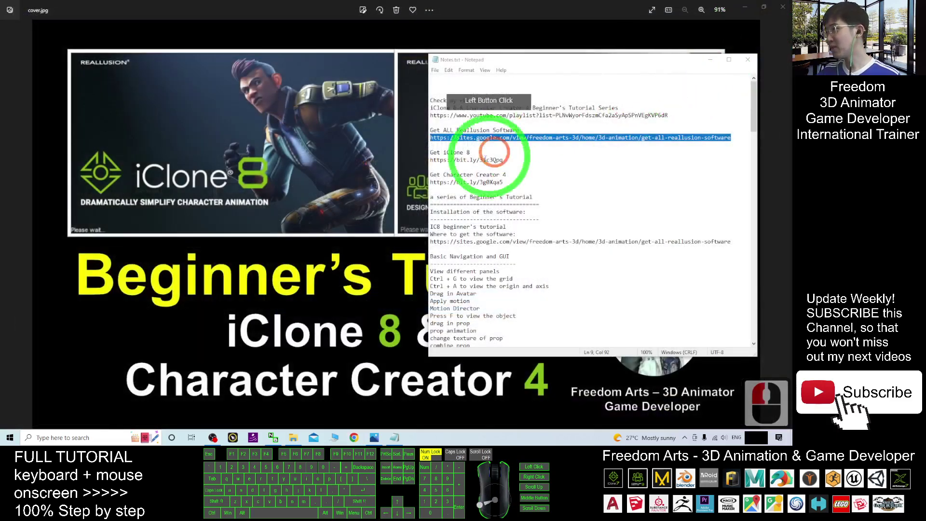
pyautogui.click(571, 227)
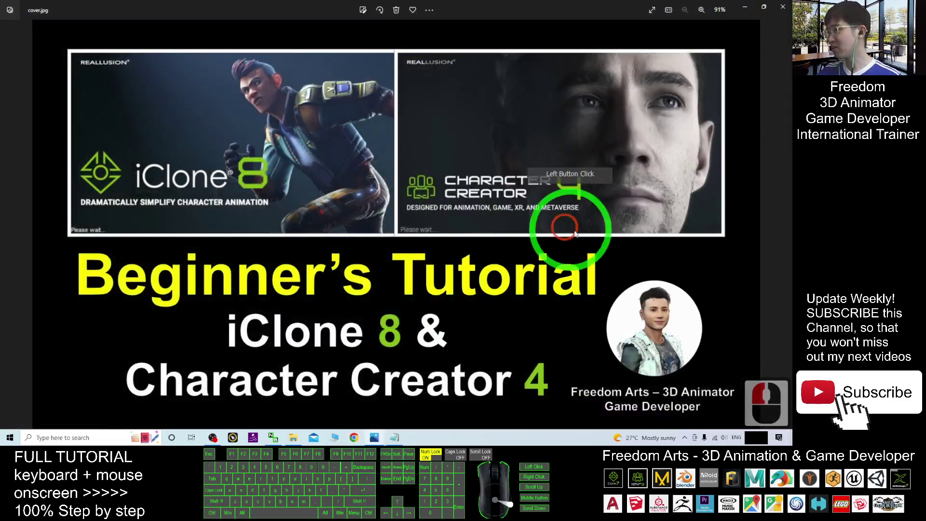
pyautogui.click(394, 438)
pyautogui.click(635, 190)
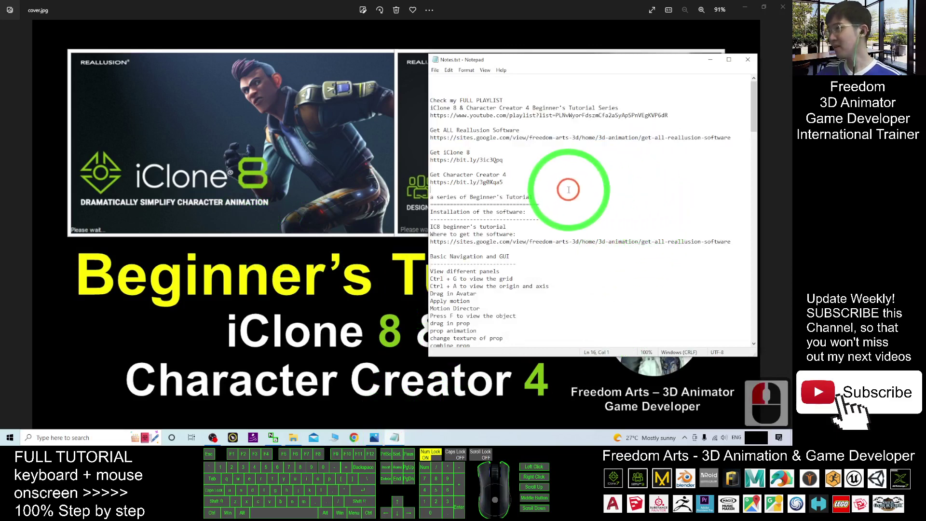
pyautogui.scroll(-1, 531, 212)
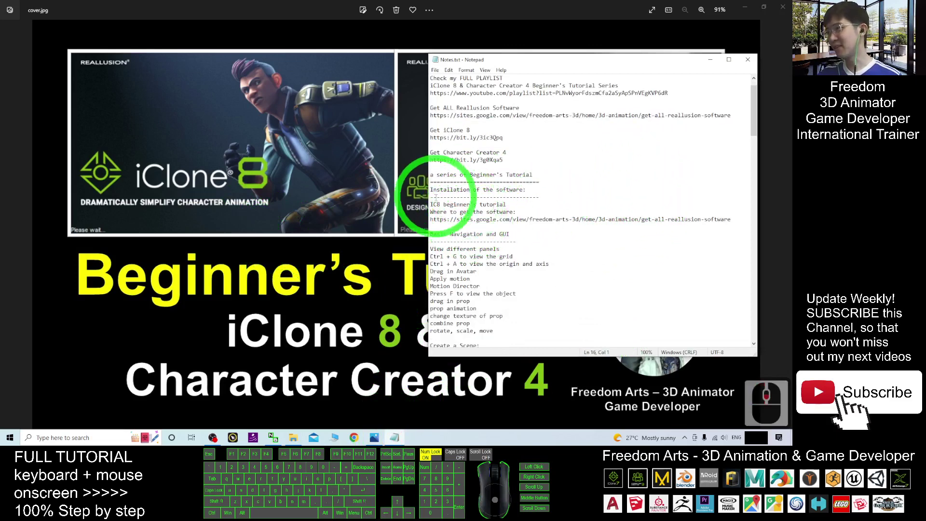
pyautogui.moveTo(431, 205); pyautogui.dragTo(723, 218)
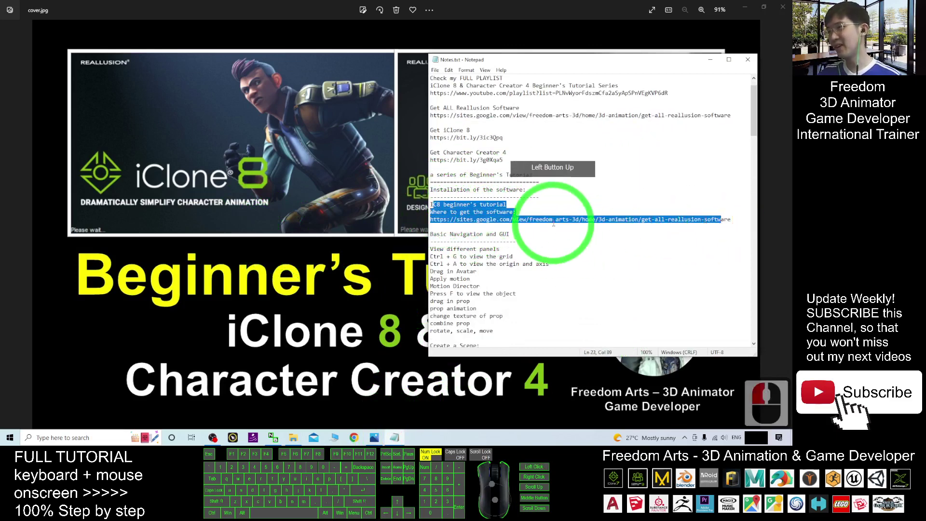
pyautogui.click(552, 219)
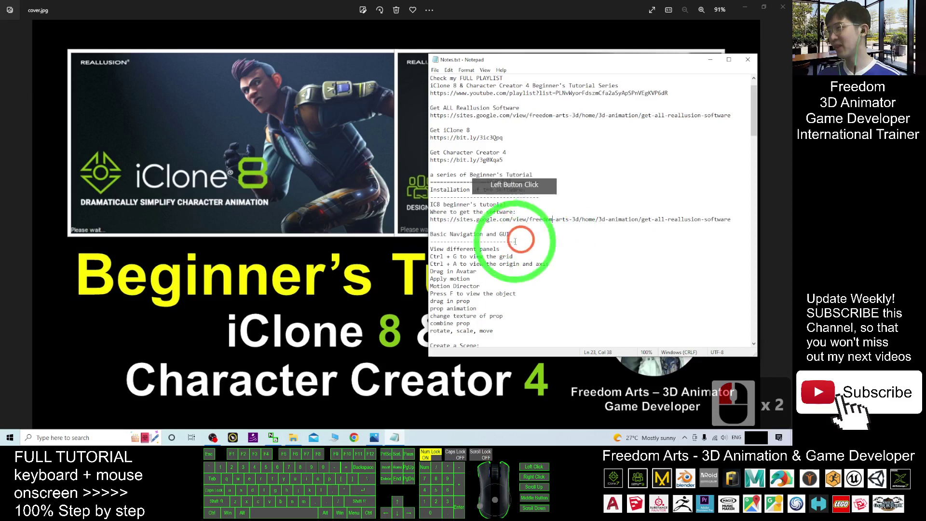
# Minimise the cover image viewer and place the caret after the Basic Navigation and GUI heading.
pyautogui.click(747, 8)
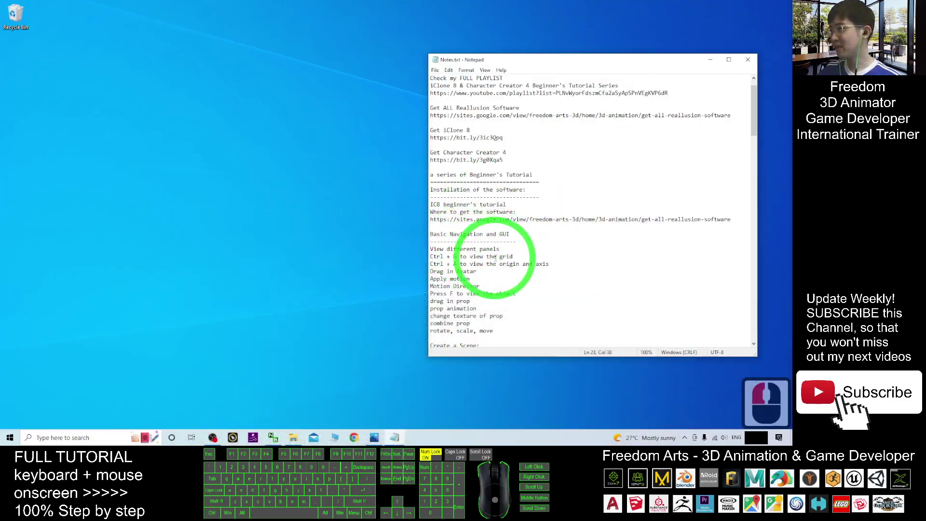
pyautogui.click(497, 234)
pyautogui.click(506, 233)
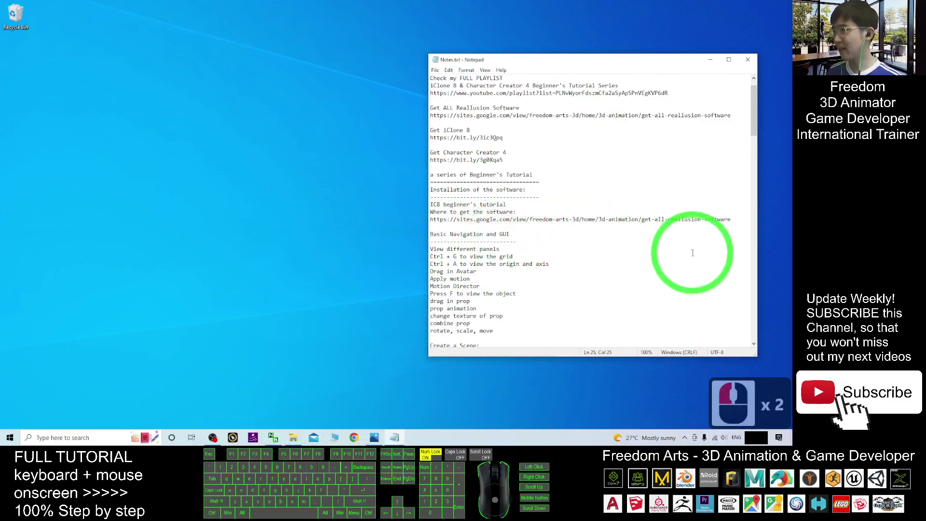
pyautogui.click(338, 292)
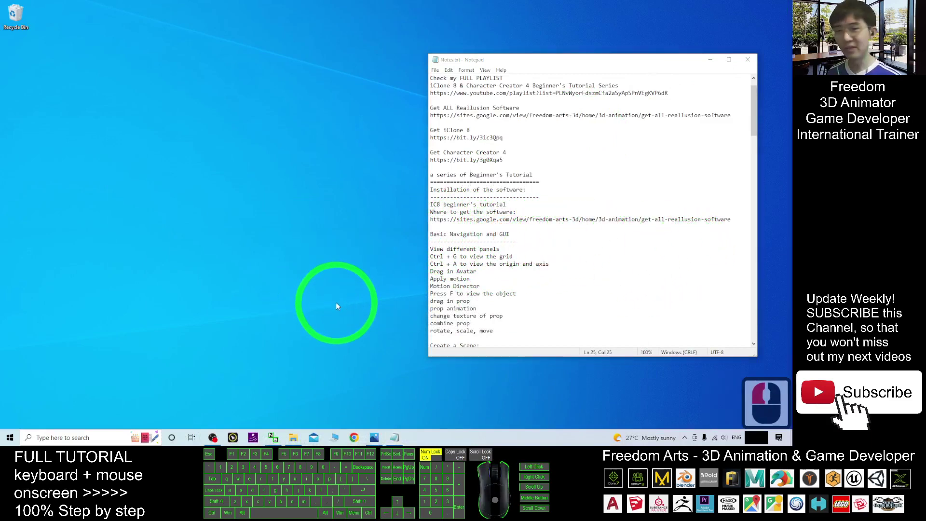
# Search 'i' in Windows search, launch iClone v8.0, and minimise the notes window.
pyautogui.click(54, 438)
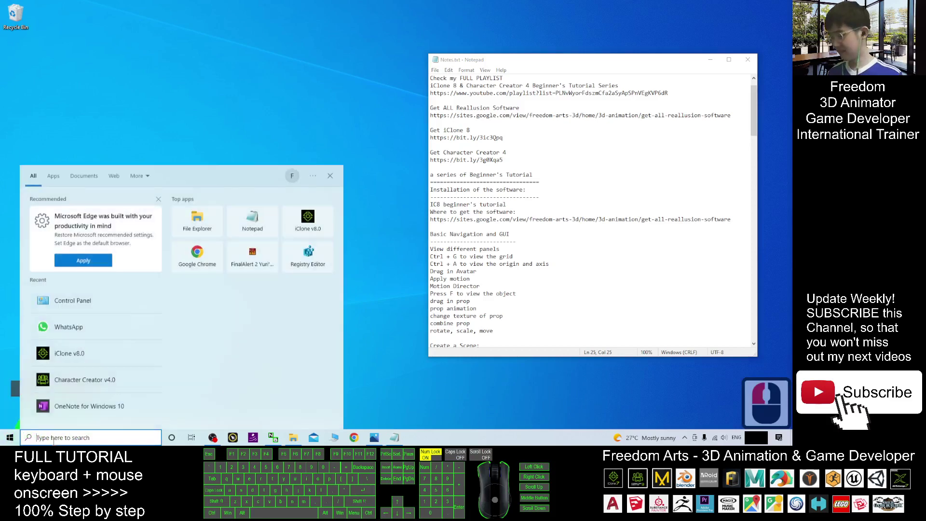
pyautogui.write('iclone')
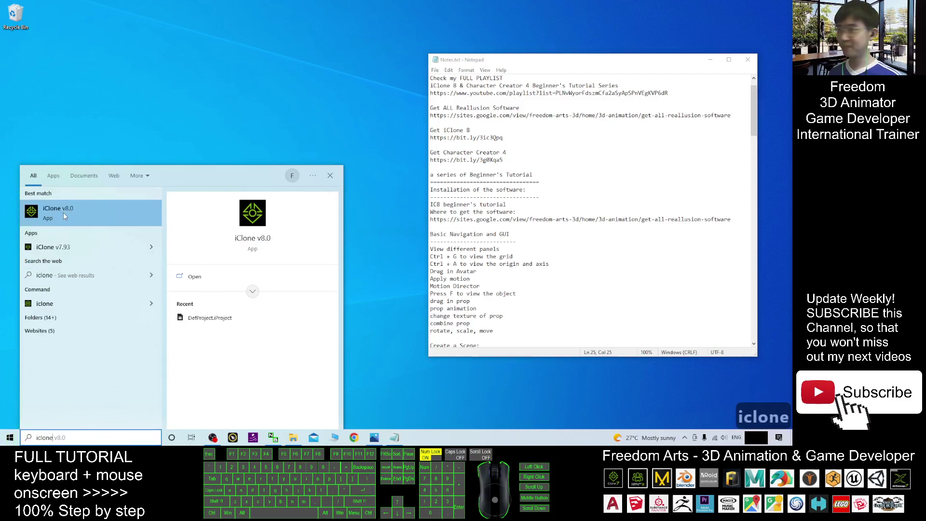
pyautogui.click(64, 215)
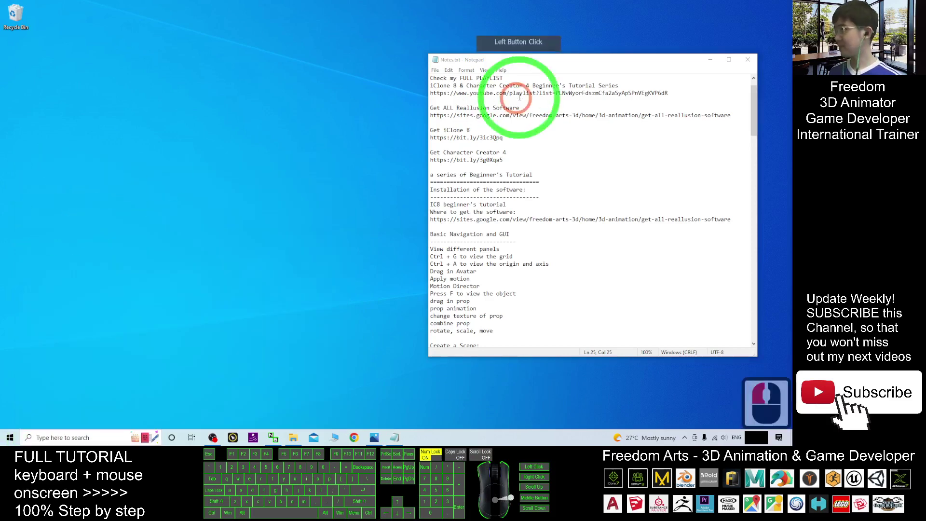
pyautogui.click(710, 59)
pyautogui.click(467, 214)
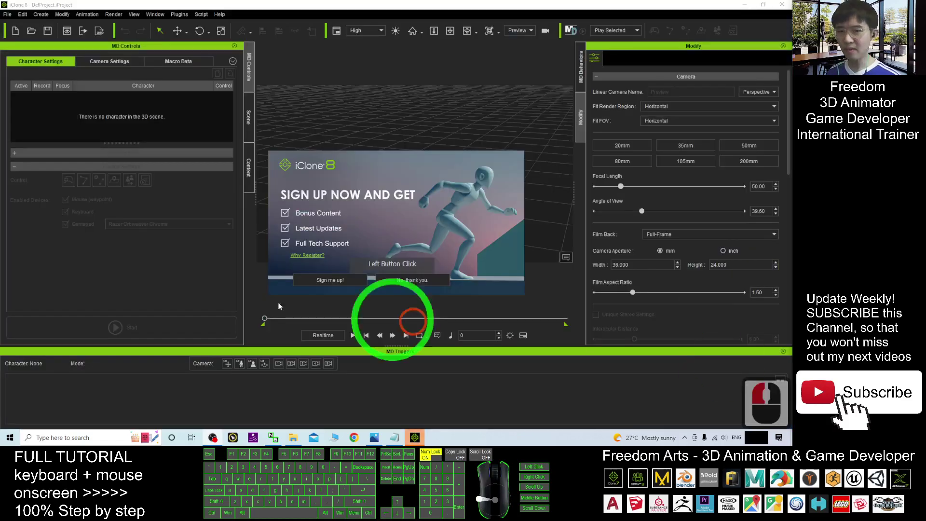
# Decline the iClone sign-up offer and check the 'View different panels' line in the notes.
pyautogui.click(182, 155)
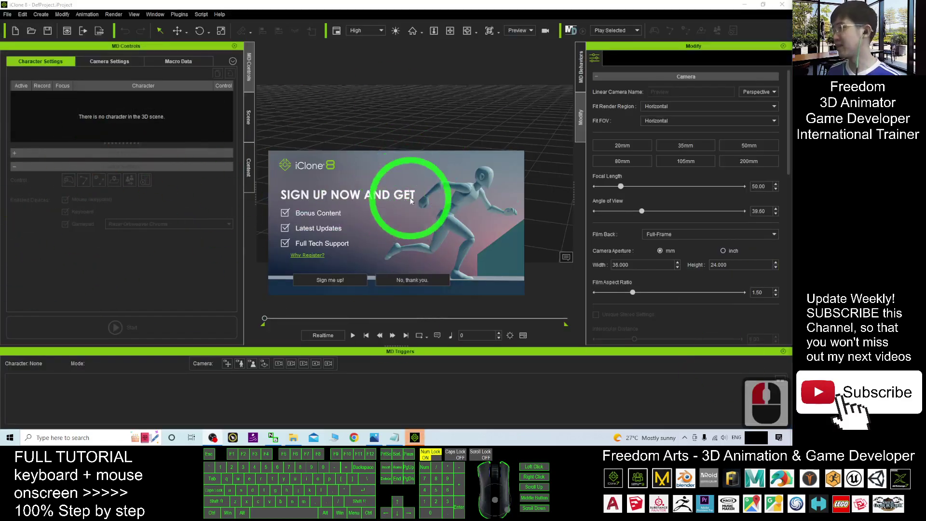
pyautogui.click(411, 282)
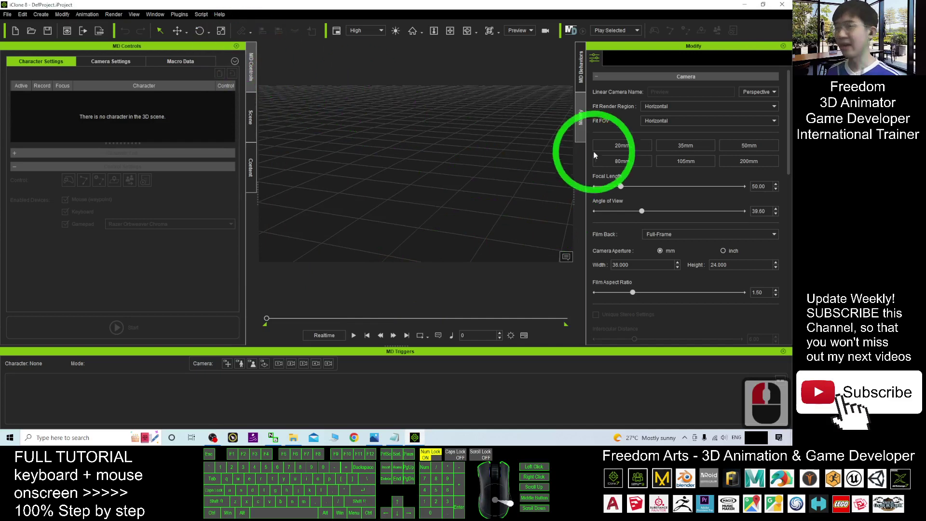
pyautogui.click(396, 438)
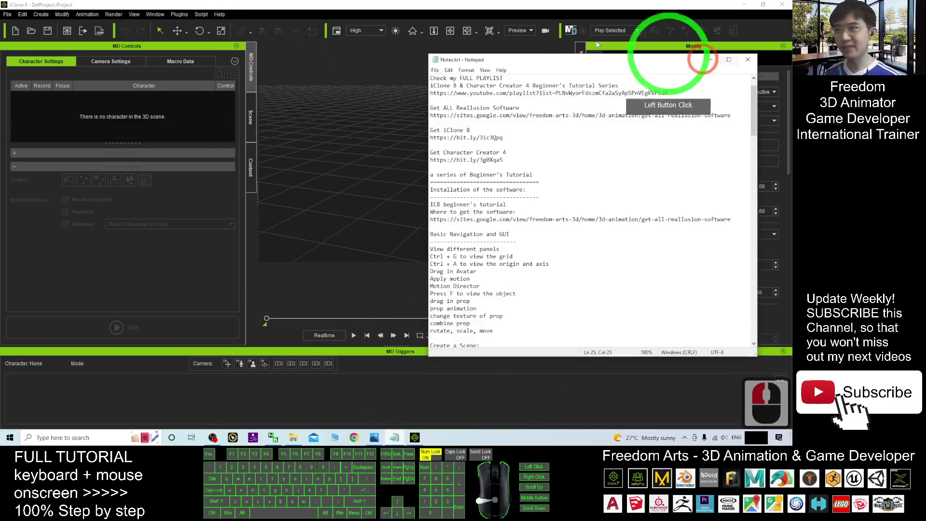
pyautogui.scroll(6, 598, 155)
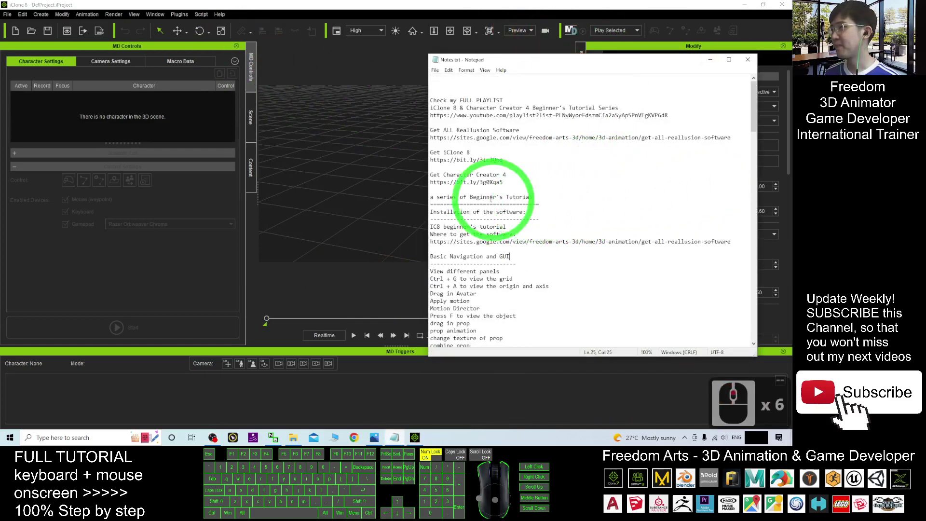
pyautogui.moveTo(433, 271); pyautogui.dragTo(500, 271)
pyautogui.click(477, 10)
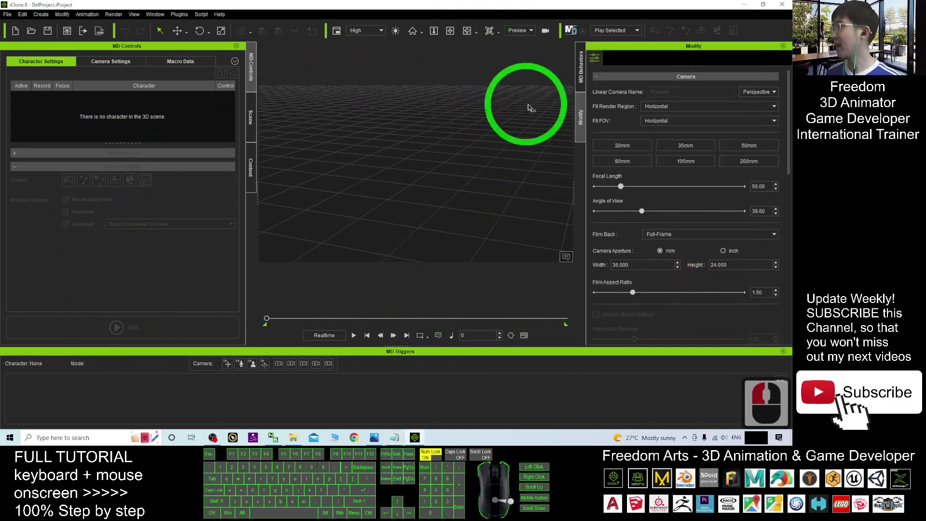
# Switch iClone to the Standard workspace layout via Window > Workspace.
pyautogui.click(155, 14)
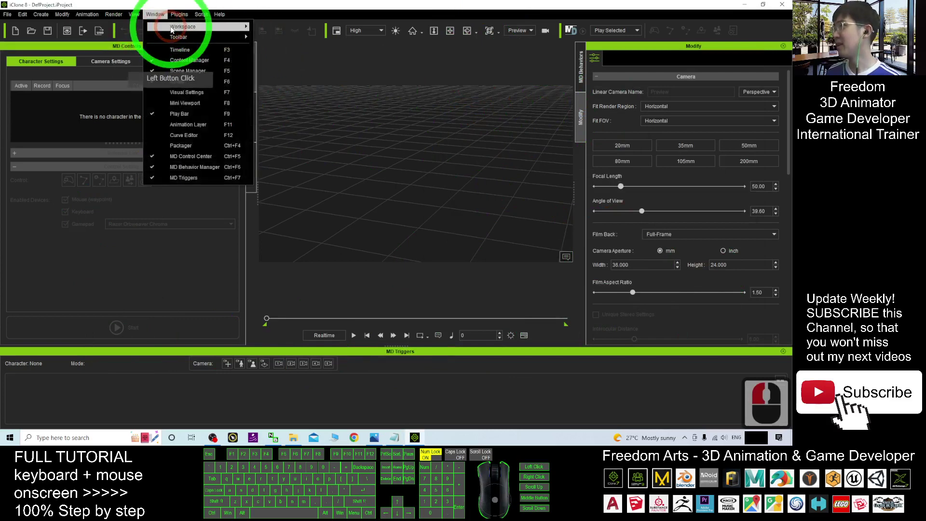
pyautogui.click(181, 27)
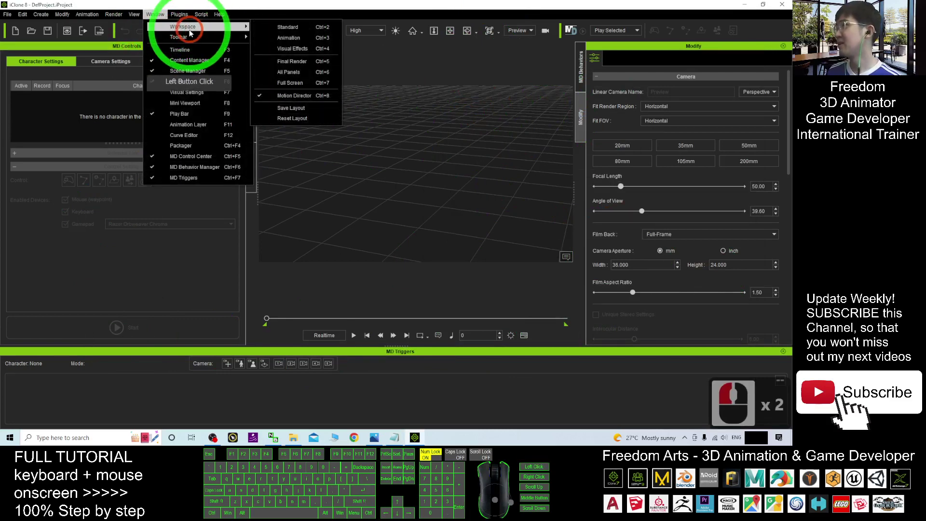
pyautogui.click(285, 30)
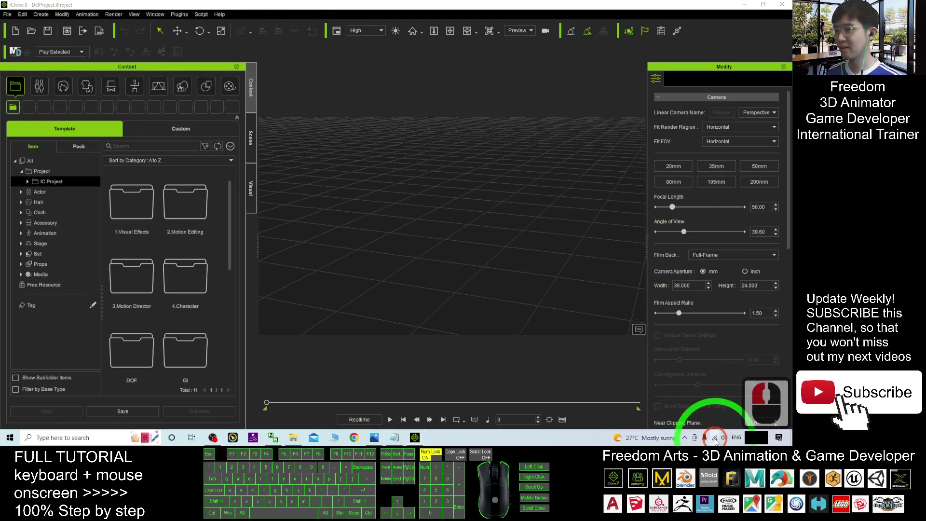
pyautogui.click(716, 438)
pyautogui.click(550, 208)
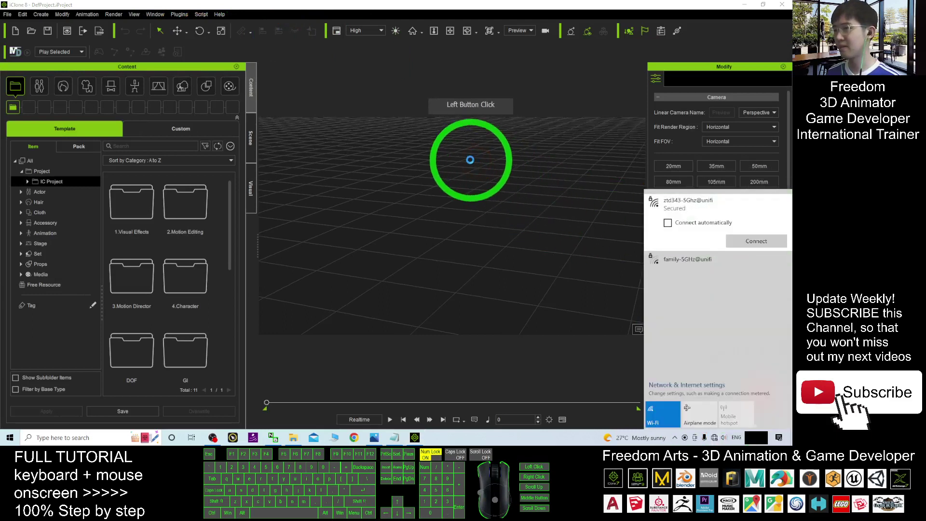
# Switch to the All Panels workspace layout with Timeline and Curve Editor.
pyautogui.click(179, 14)
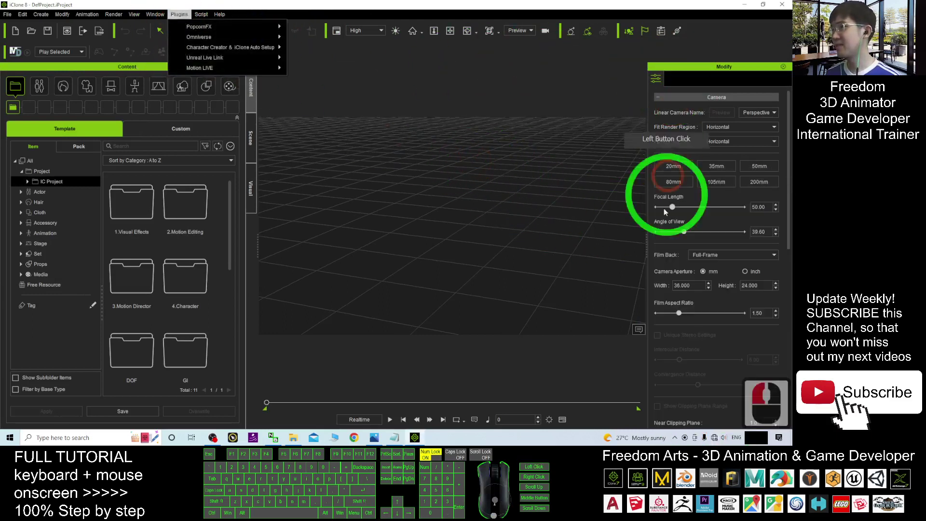
pyautogui.click(156, 14)
pyautogui.click(158, 14)
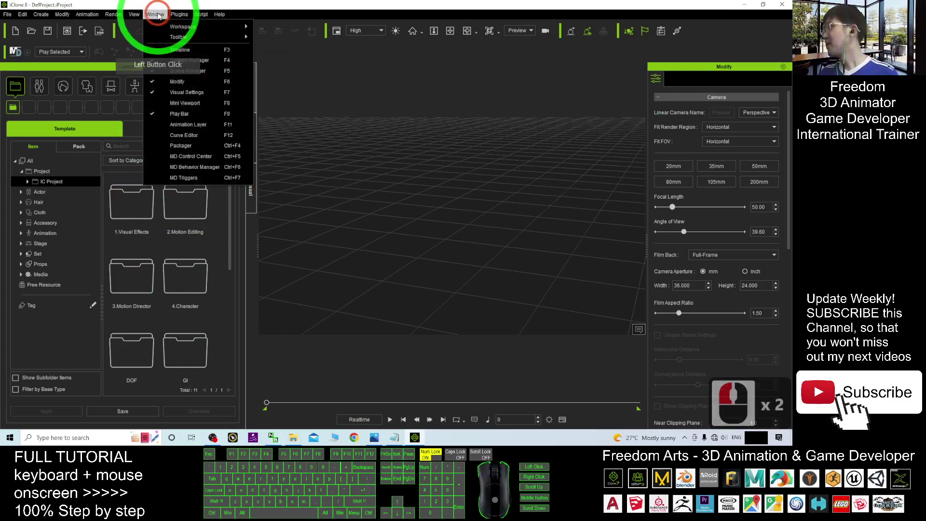
pyautogui.click(156, 14)
pyautogui.click(156, 14)
pyautogui.click(203, 26)
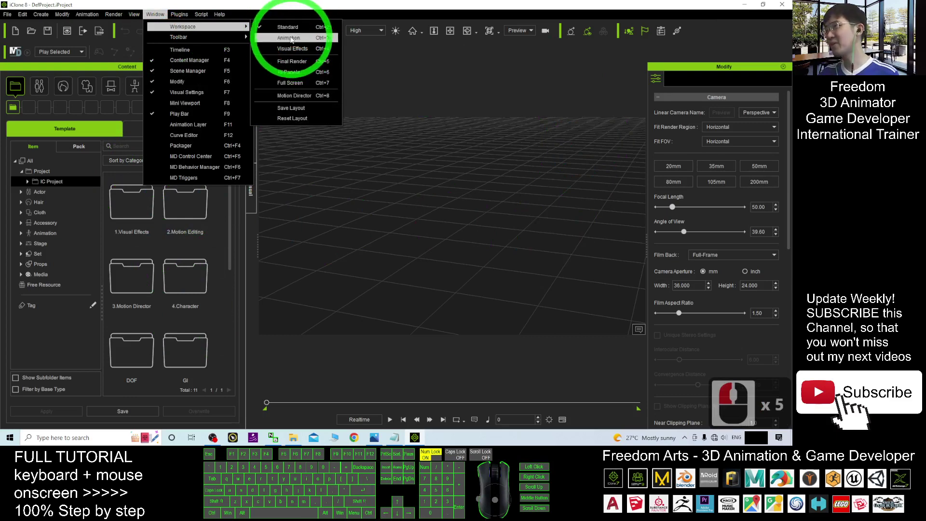
pyautogui.click(288, 73)
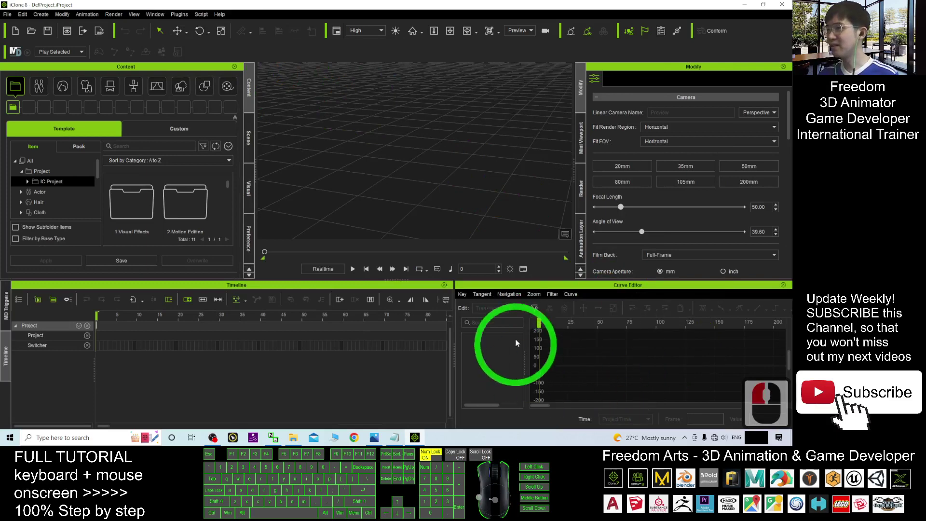
# Close the Timeline and Curve Editor panels and switch to the Animation workspace layout.
pyautogui.click(444, 286)
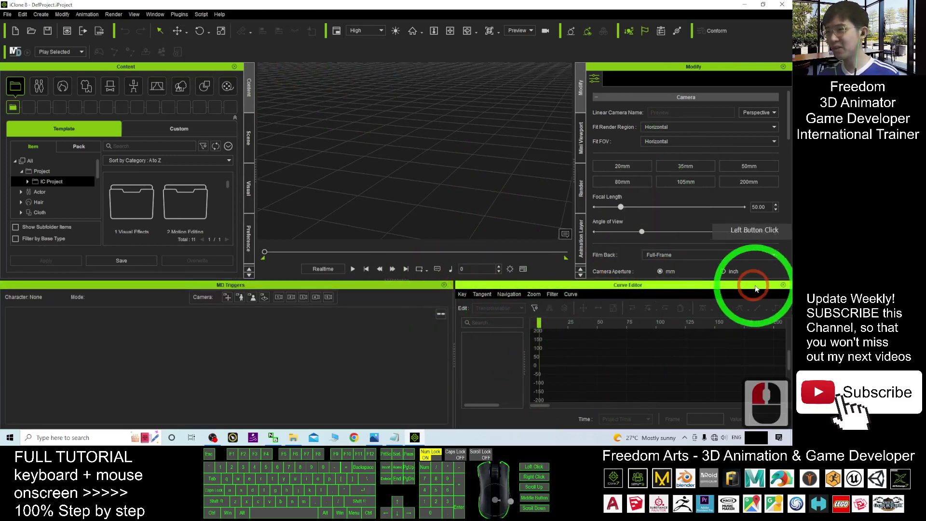
pyautogui.click(780, 286)
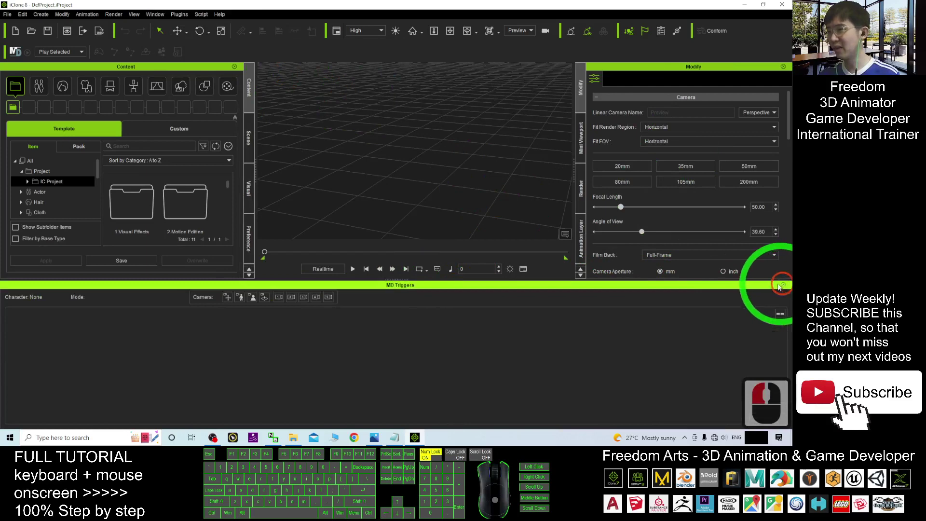
pyautogui.click(159, 14)
pyautogui.click(162, 15)
pyautogui.click(155, 15)
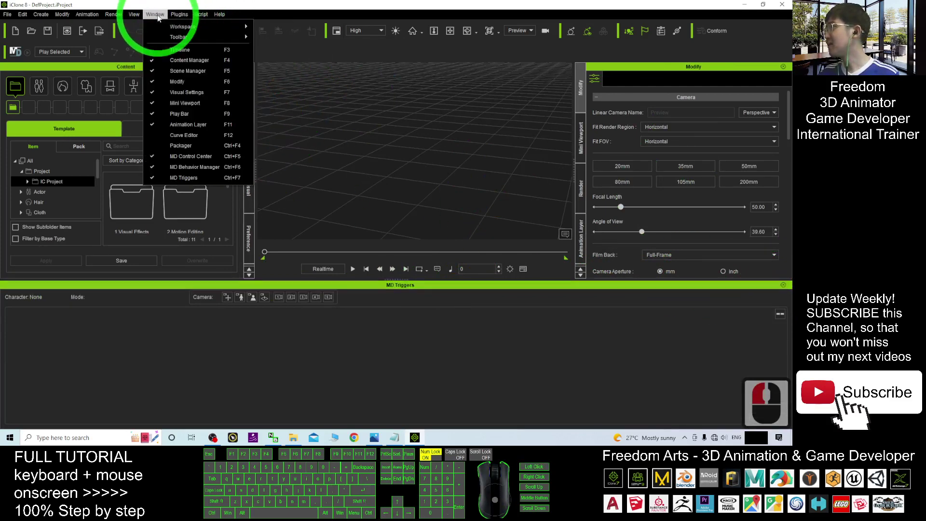
pyautogui.click(154, 15)
pyautogui.click(157, 15)
pyautogui.click(289, 31)
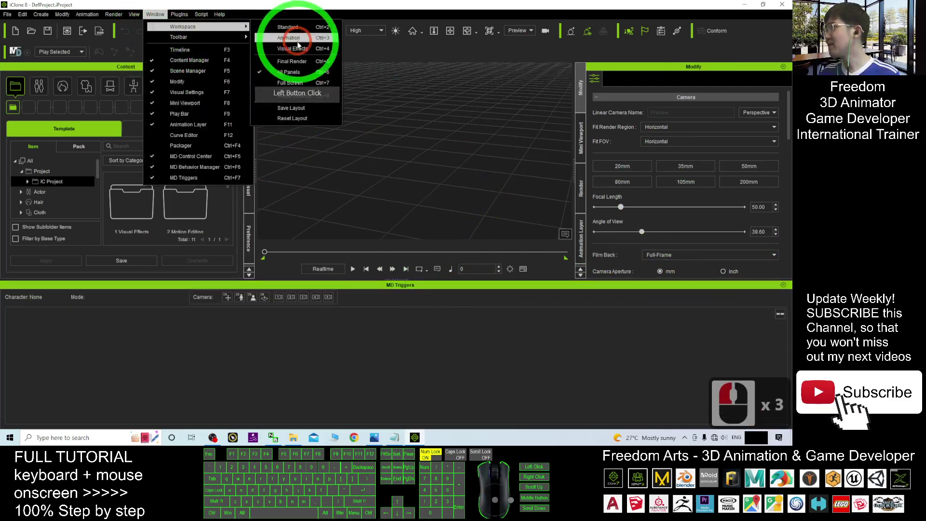
pyautogui.click(293, 68)
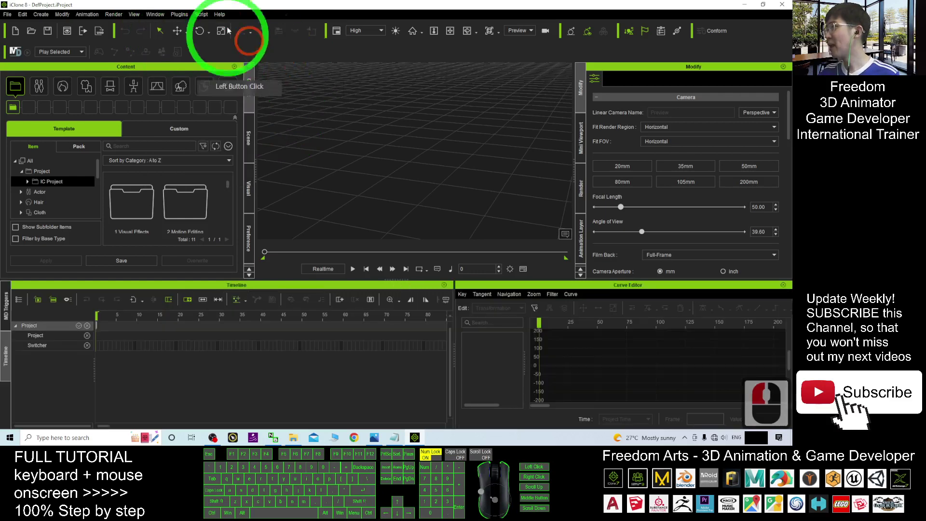
# Return the workspace to the Standard layout via Window > Workspace.
pyautogui.click(155, 14)
pyautogui.click(166, 29)
pyautogui.click(169, 28)
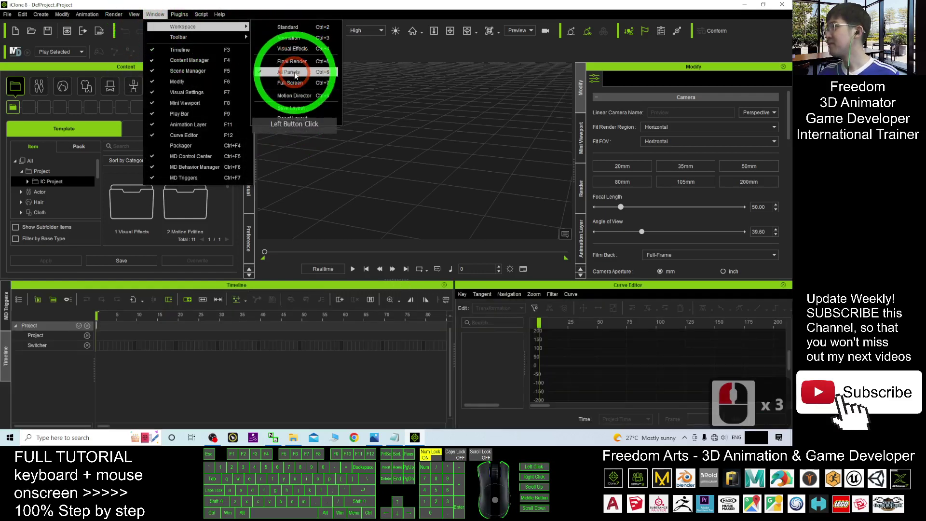
pyautogui.click(295, 30)
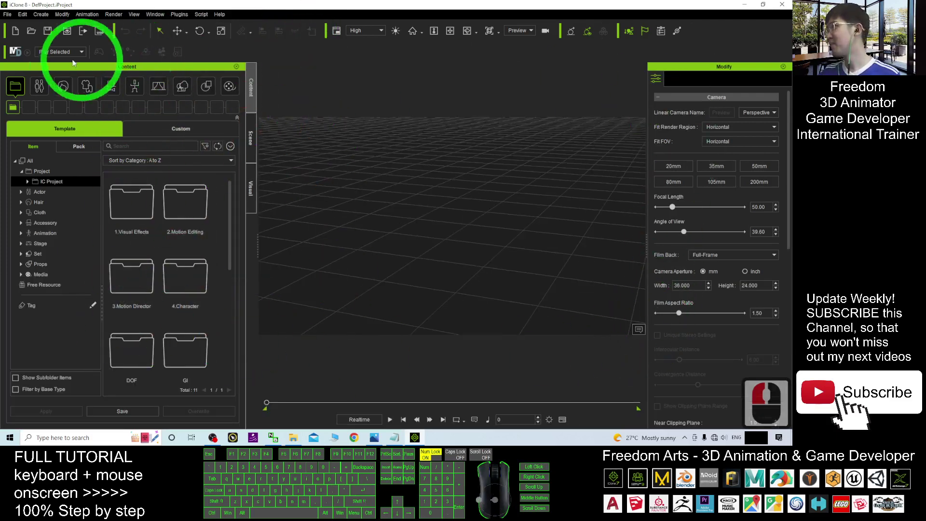
# Check the grid shortcut in the notes, then toggle the viewport floor grid with Ctrl+G.
pyautogui.click(161, 16)
pyautogui.click(507, 103)
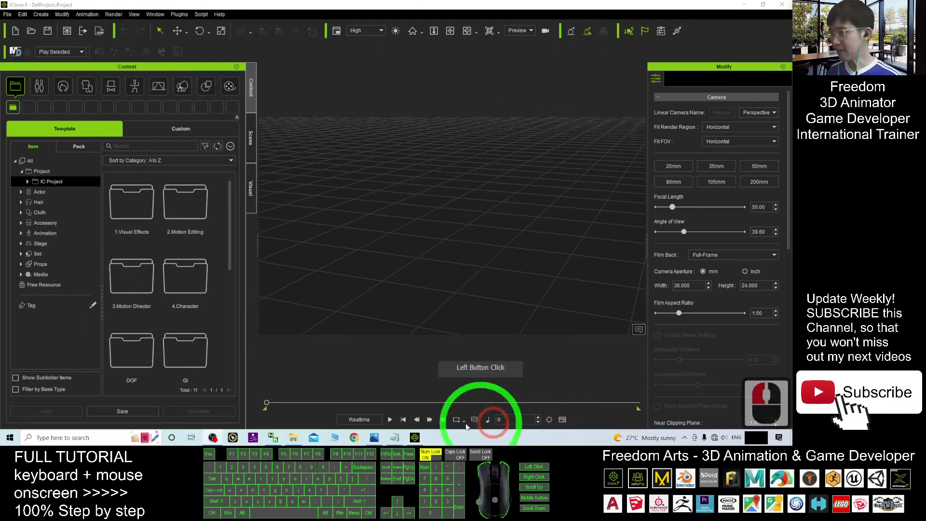
pyautogui.click(396, 437)
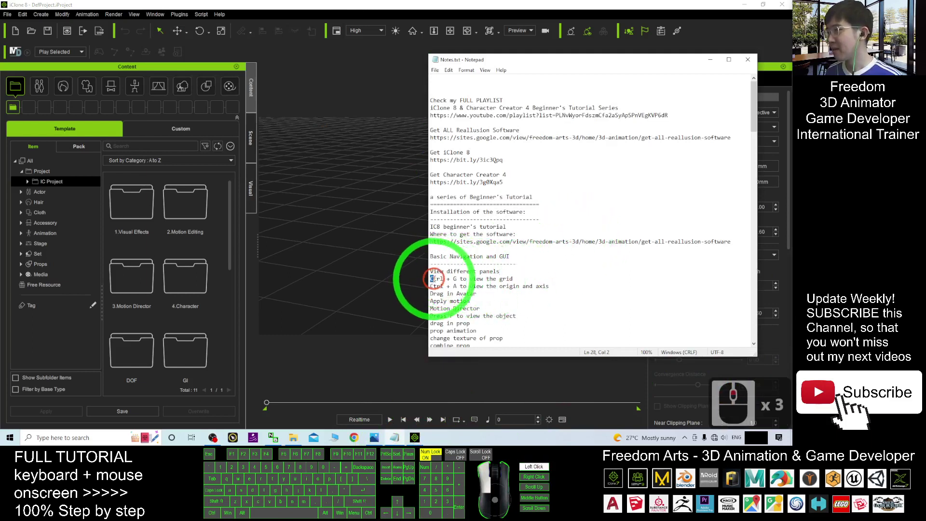
pyautogui.moveTo(510, 279); pyautogui.dragTo(548, 287)
pyautogui.click(467, 286)
pyautogui.click(352, 242)
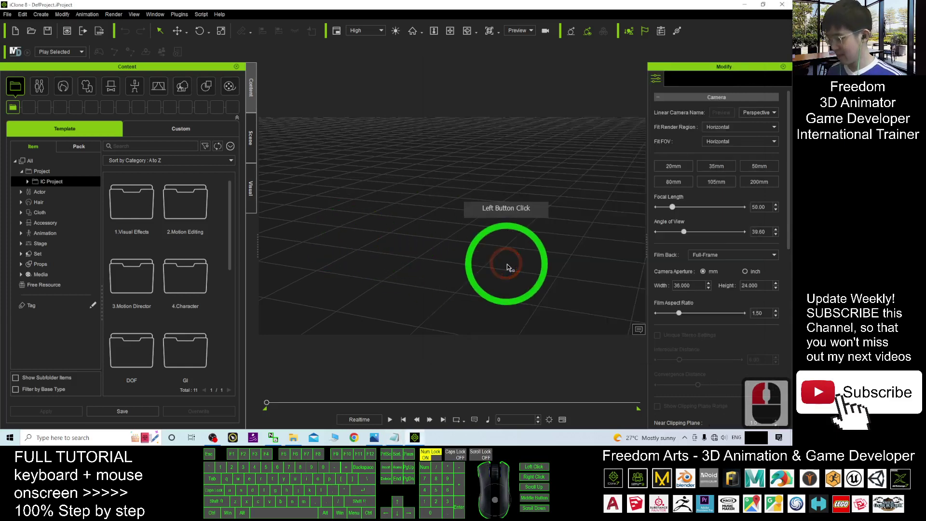
pyautogui.hotkey('ctrl', 'g')
pyautogui.hotkey('ctrl', 'g')
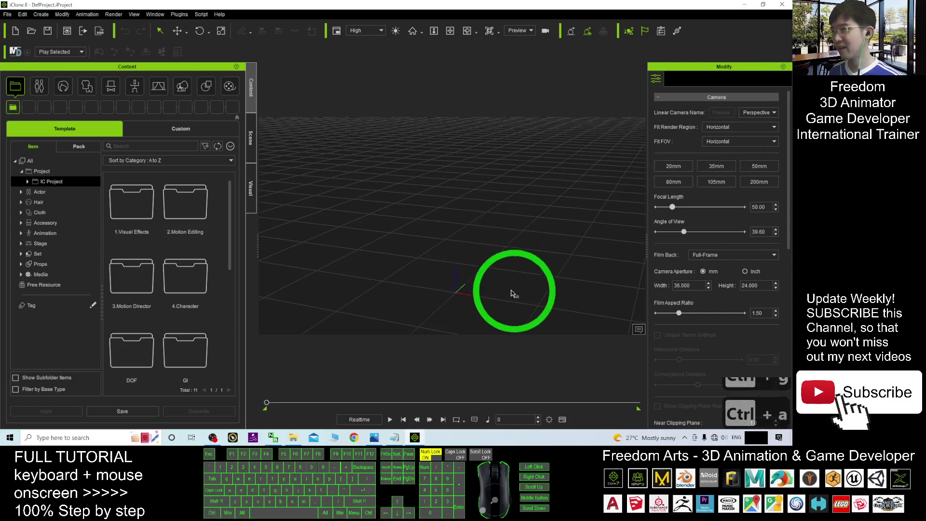
# Orbit the camera up over the floor and toggle the grid with Ctrl+G.
pyautogui.press('c')
pyautogui.moveTo(465, 306); pyautogui.dragTo(434, 246)
pyautogui.hotkey('ctrl', 'g')
pyautogui.hotkey('ctrl', 'g')
pyautogui.hotkey('ctrl', 'g')
pyautogui.hotkey('ctrl', 'g')
pyautogui.hotkey('ctrl', 'g')
# Tilt and zoom the view, show the origin axis with Ctrl+A and project info with Ctrl+F.
pyautogui.press('x')
pyautogui.press('c')
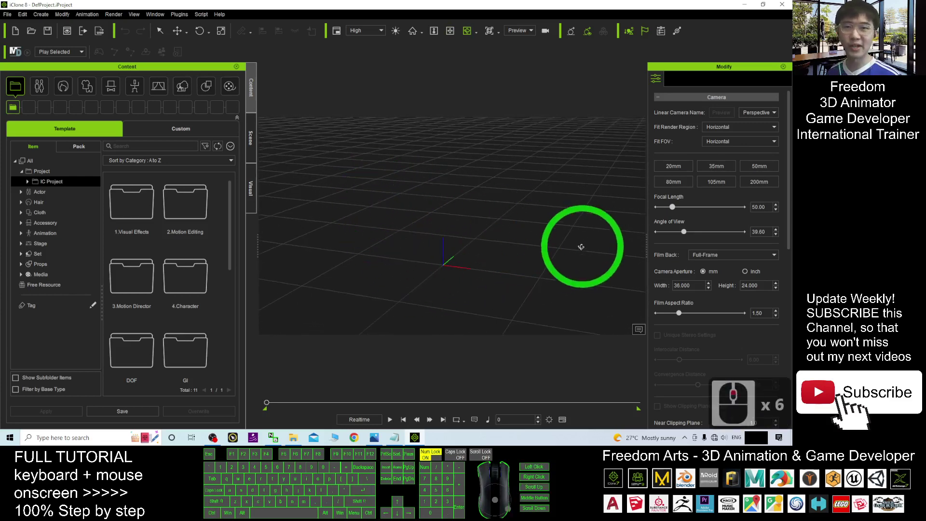
pyautogui.press('x')
pyautogui.press('c')
pyautogui.moveTo(569, 265); pyautogui.dragTo(483, 268)
pyautogui.scroll(5, 471, 271)
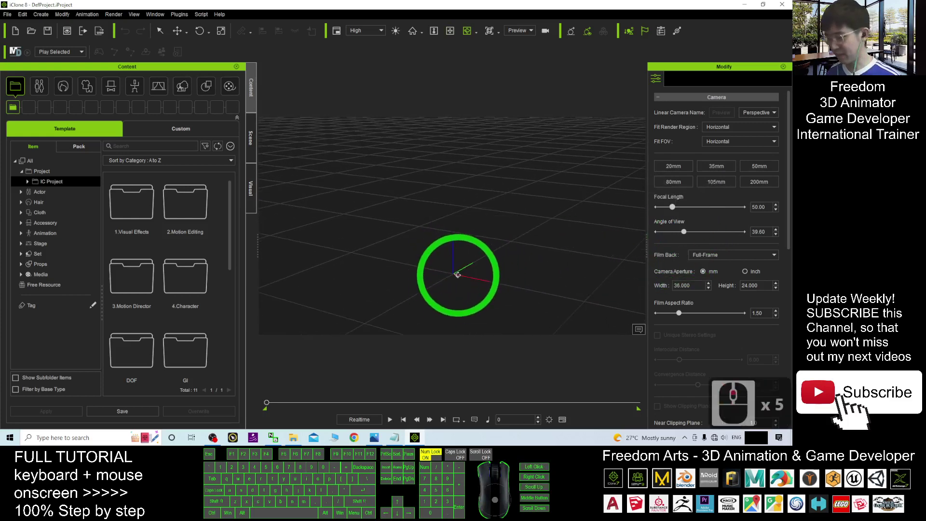
pyautogui.hotkey('ctrl', 'a')
pyautogui.hotkey('ctrl', 'a')
pyautogui.hotkey('ctrl', 'a')
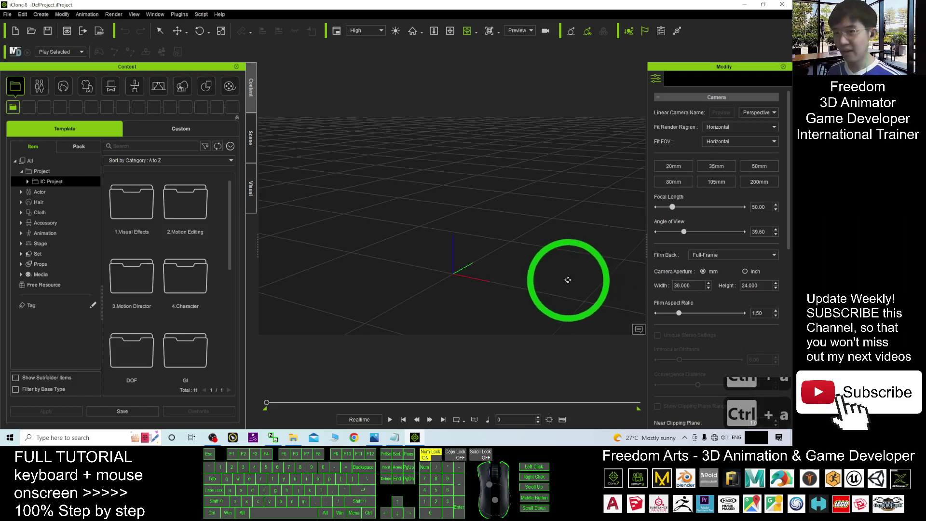
pyautogui.hotkey('ctrl', 'f')
pyautogui.hotkey('ctrl', 'f')
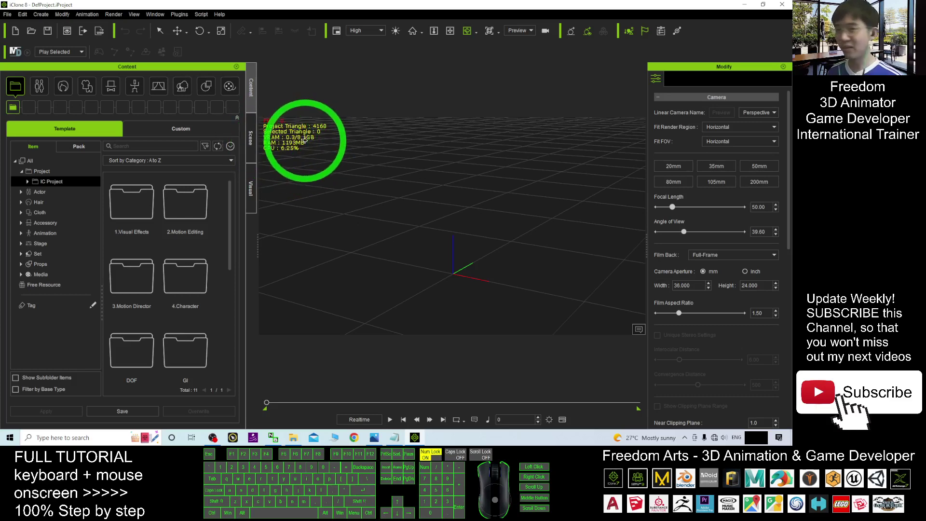
# Orbit the camera lower over the floor, toggle the origin axis, and bring Notes.txt forward.
pyautogui.press('c')
pyautogui.moveTo(418, 280); pyautogui.dragTo(304, 99)
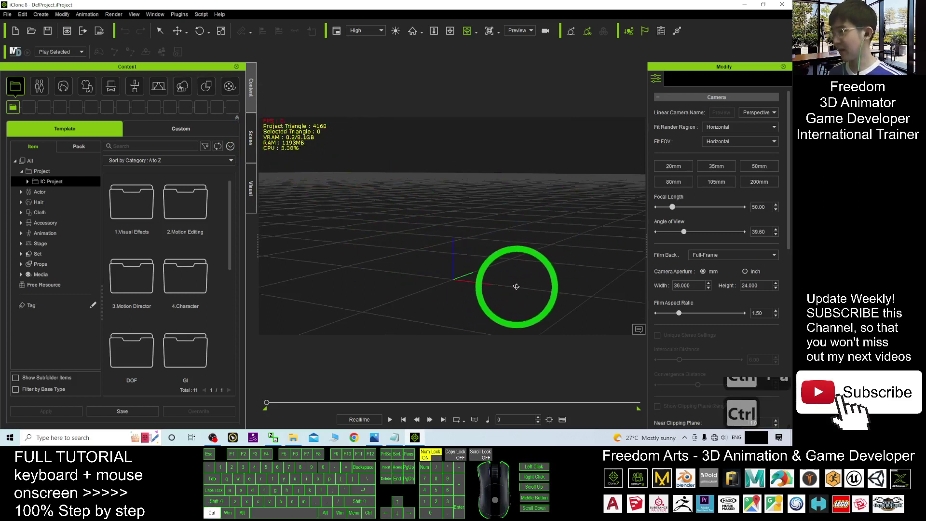
pyautogui.hotkey('ctrl', 'a')
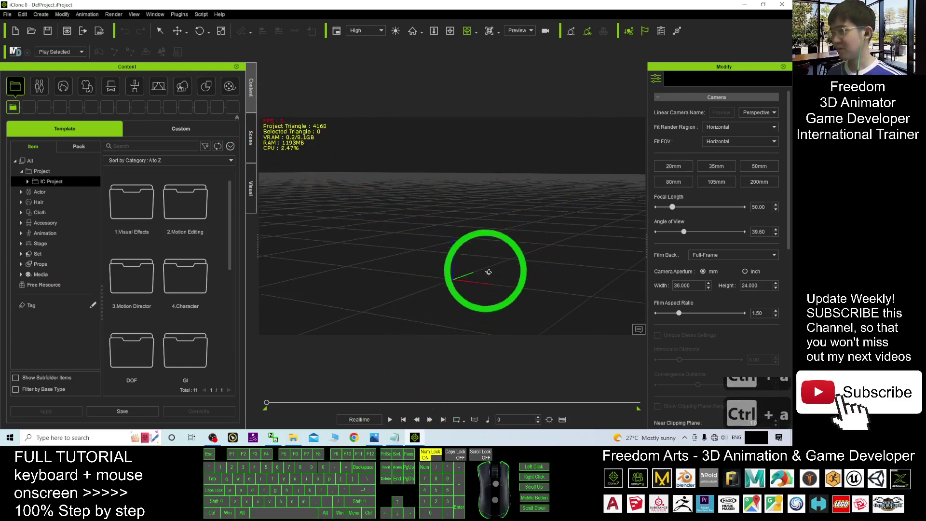
pyautogui.click(395, 438)
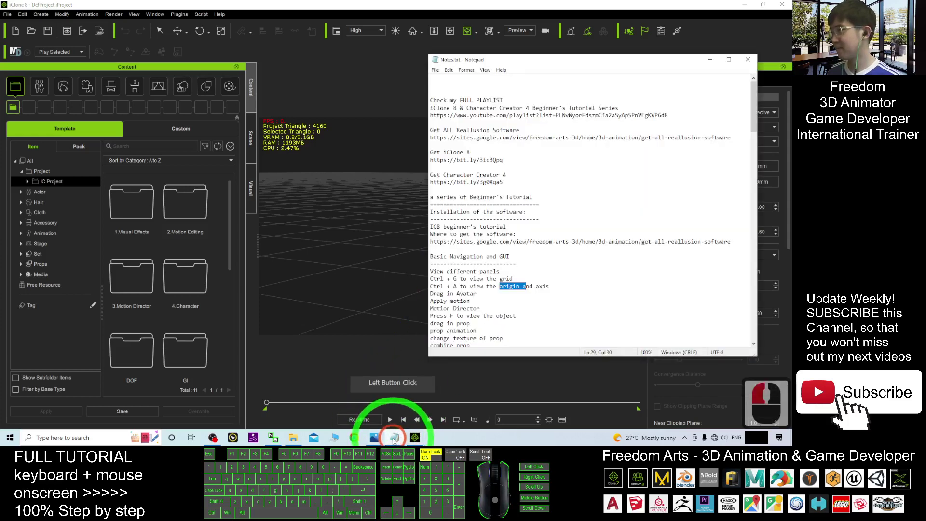
# Add the line 'Ctrl + F to view the project information' under the axis note.
pyautogui.click(555, 288)
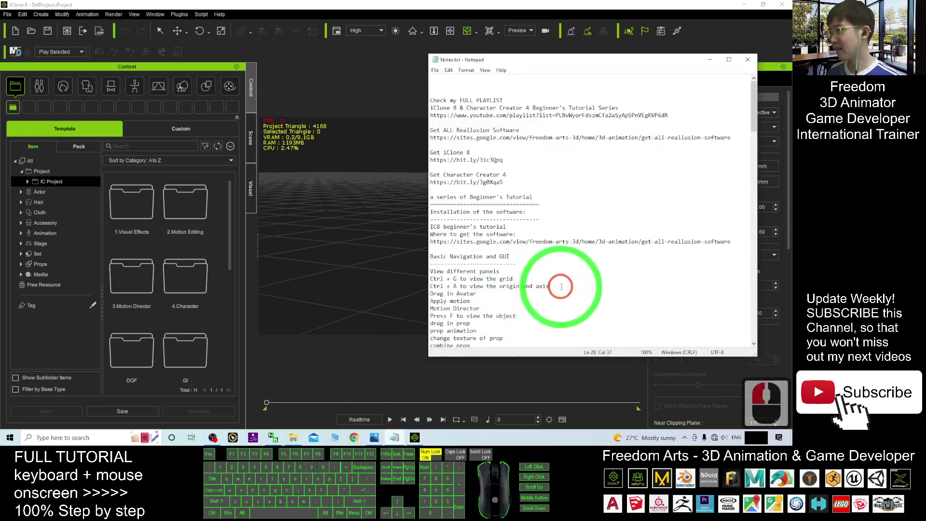
pyautogui.press('Return')
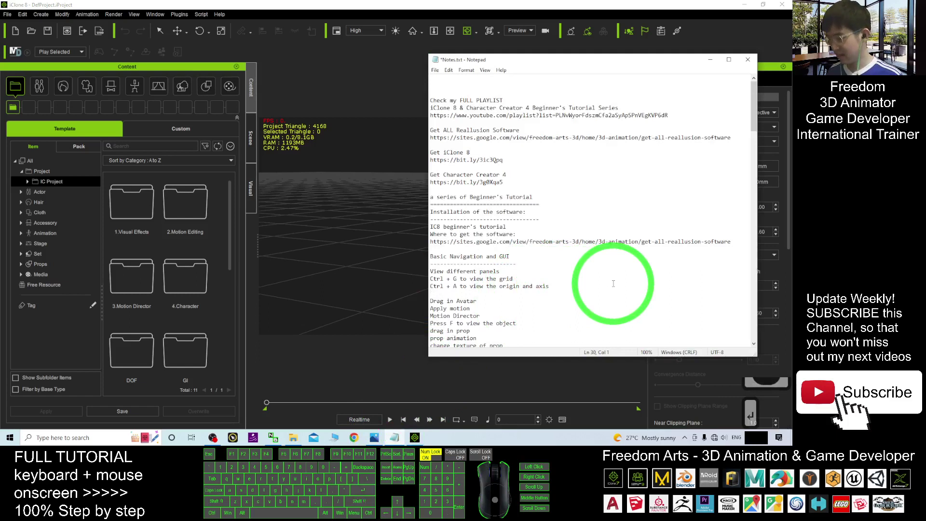
pyautogui.write('CT')
pyautogui.press('BackSpace')
pyautogui.write('trl')
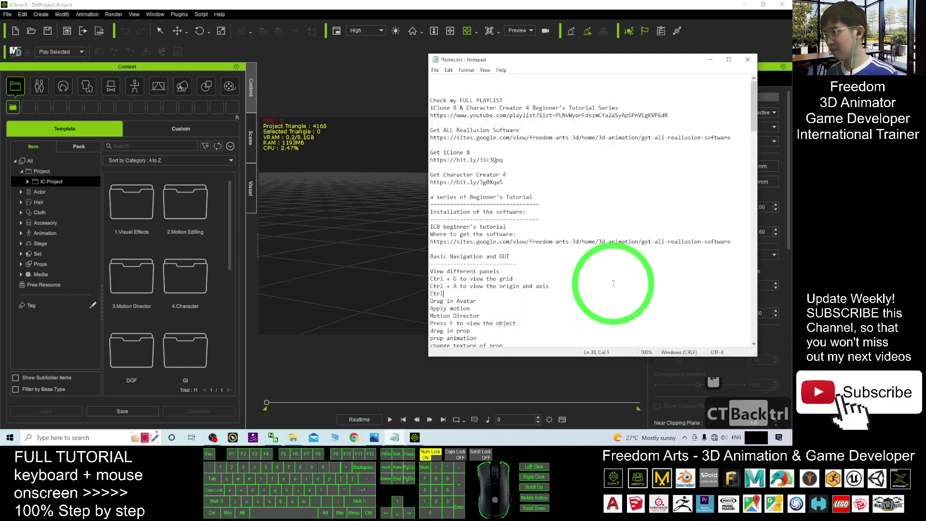
pyautogui.write(' + F')
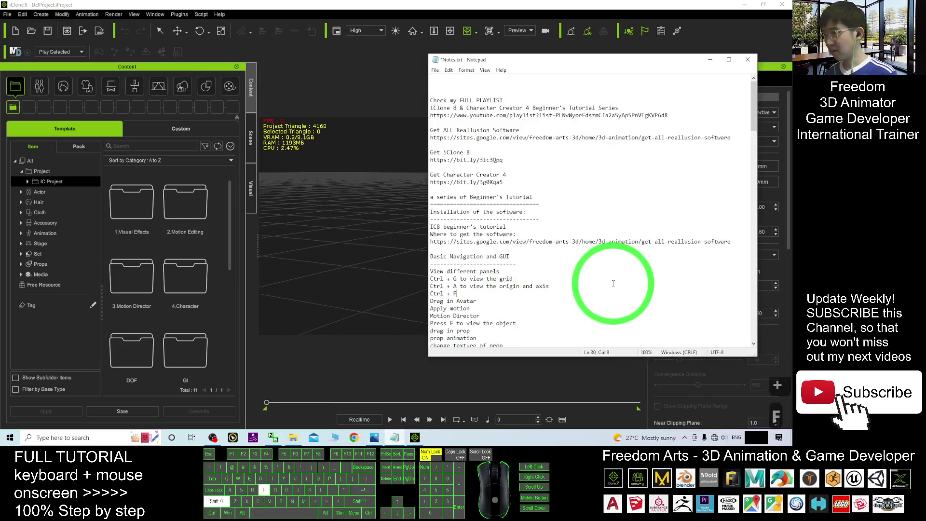
pyautogui.write(' to view the info')
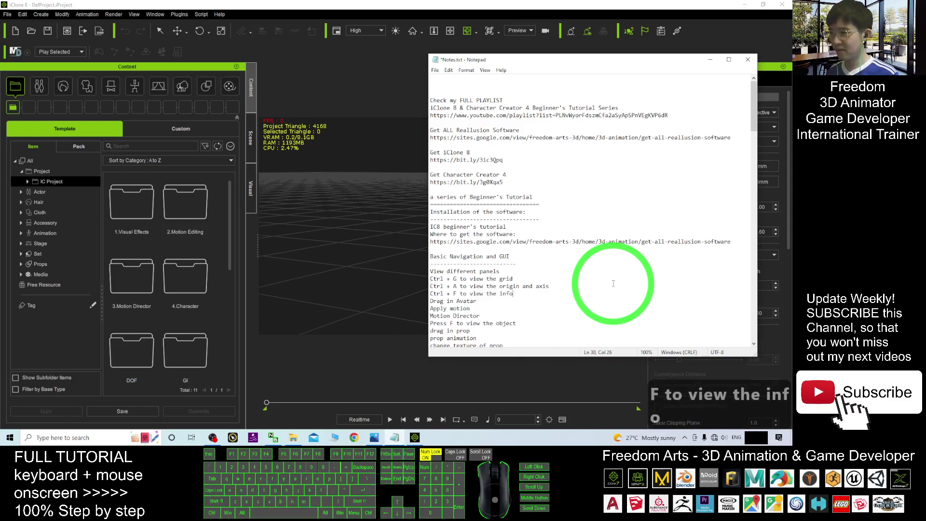
pyautogui.press('BackSpace')
pyautogui.press('BackSpace')
pyautogui.press('BackSpace')
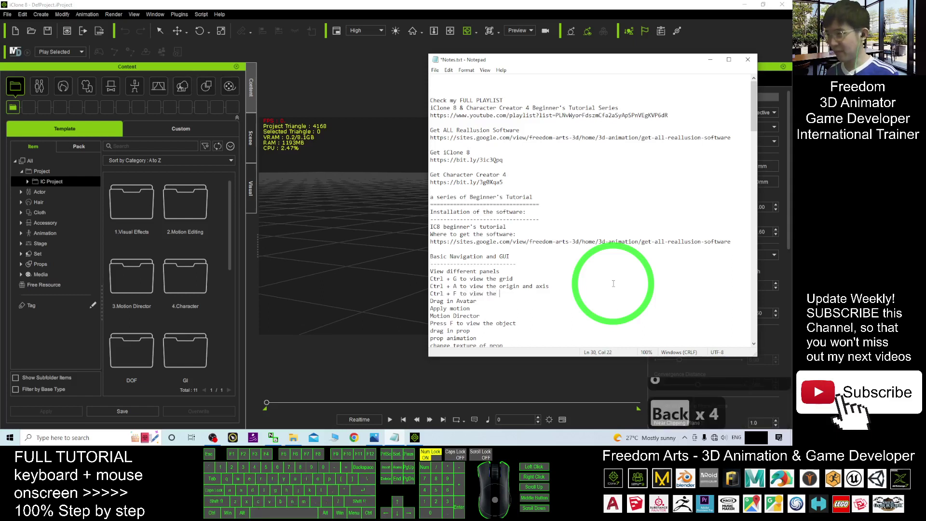
pyautogui.write('project information')
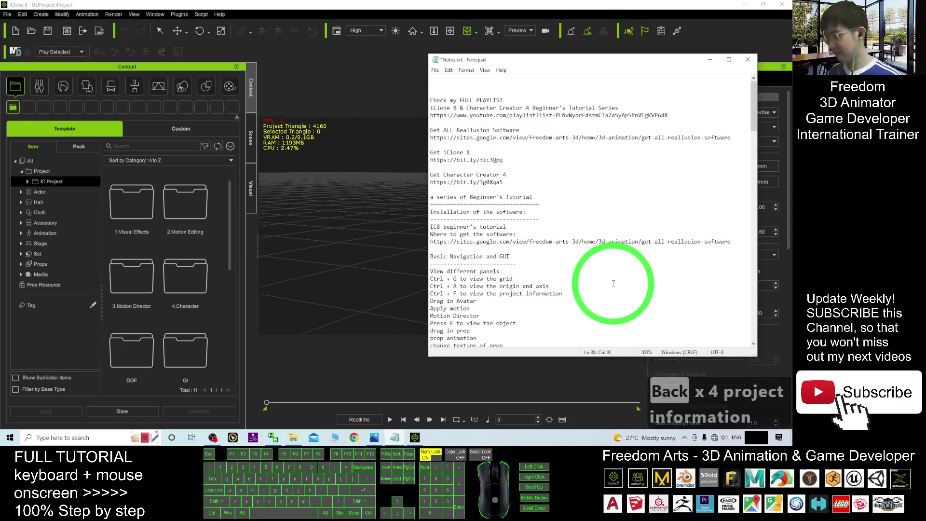
# Save Notes.txt and minimize the Notepad window.
pyautogui.hotkey('ctrl', 's')
pyautogui.click(589, 293)
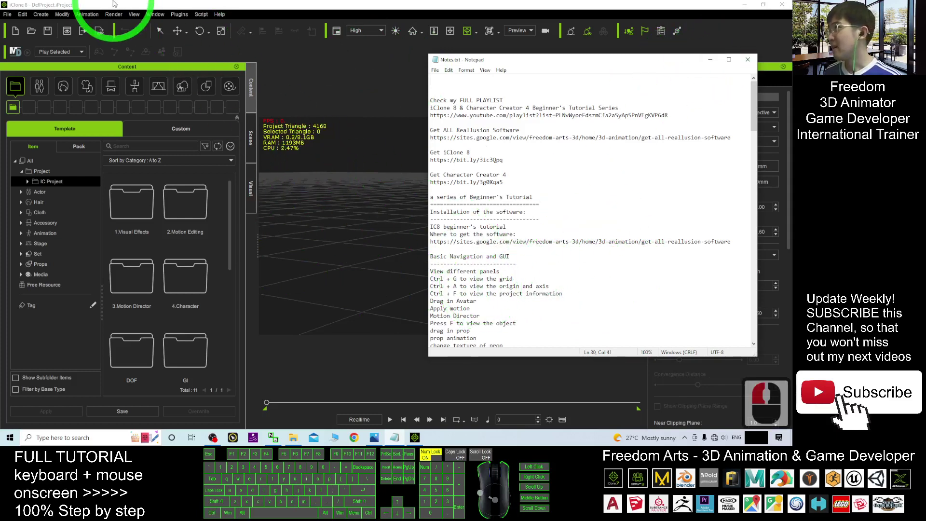
pyautogui.click(710, 59)
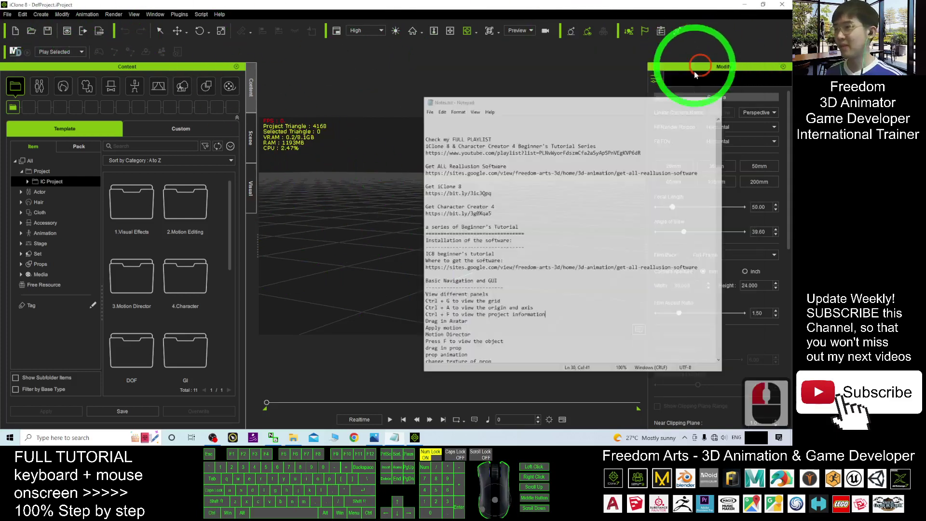
# Search Windows for 'character' and launch Character Creator v4.0 from the best match.
pyautogui.click(73, 440)
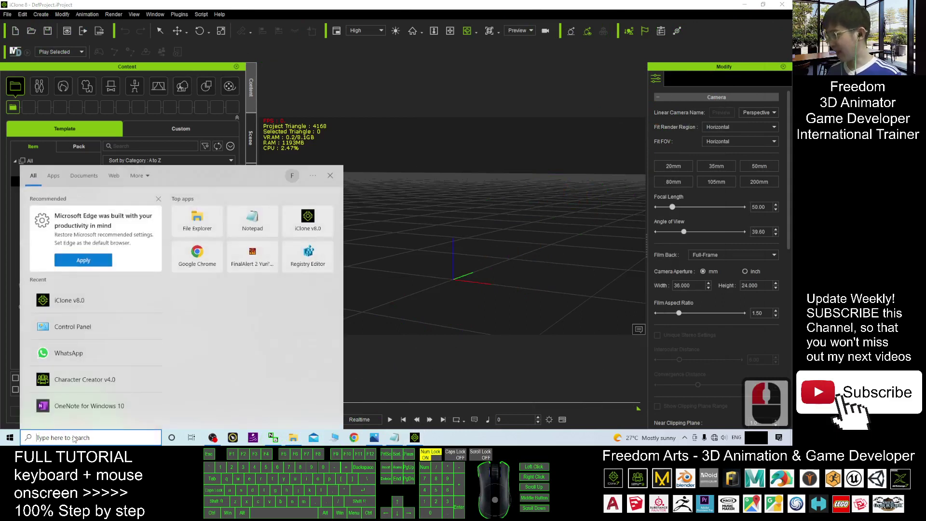
pyautogui.write('character')
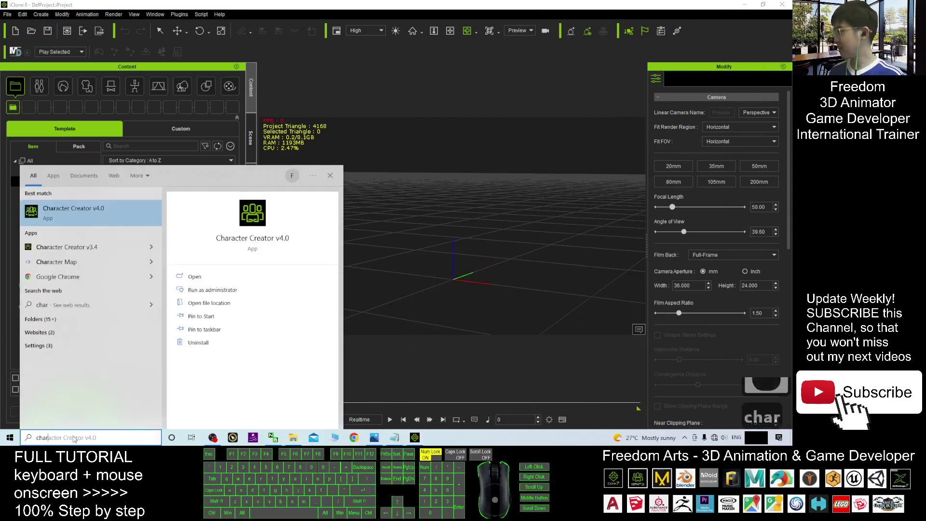
pyautogui.click(86, 214)
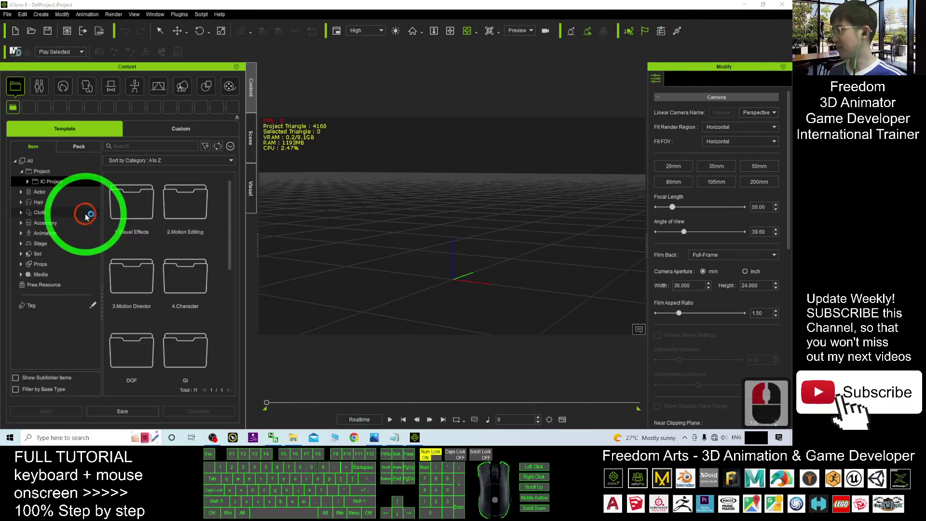
# Minimize iClone and close Character Creator's welcome screen with 'Don't show this again' ticked.
pyautogui.click(740, 6)
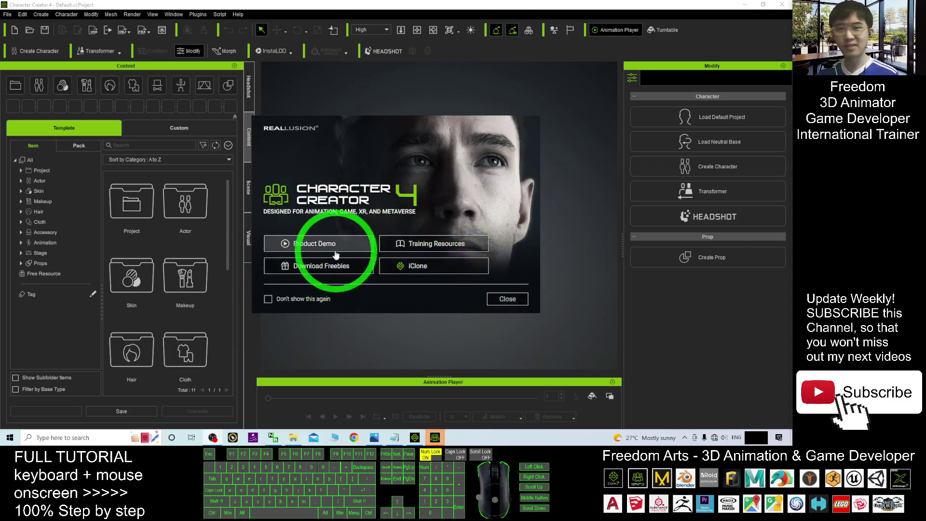
pyautogui.click(268, 299)
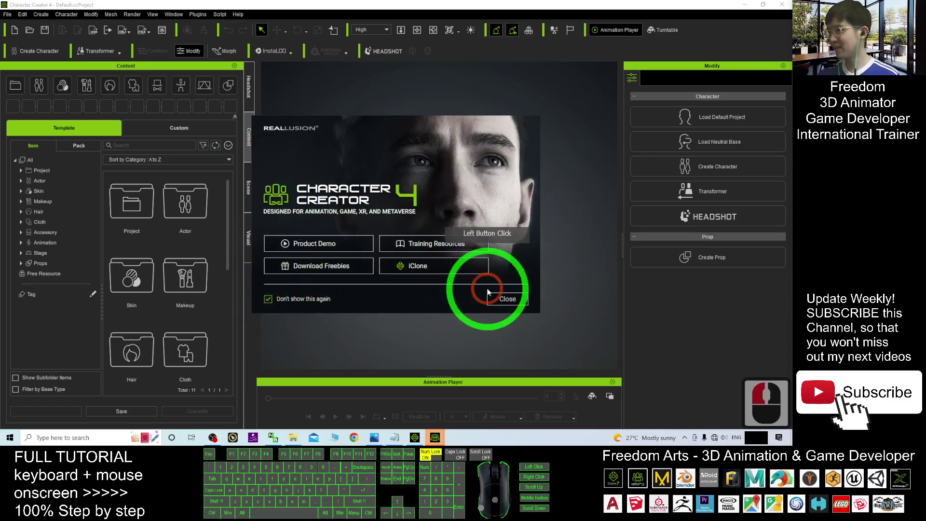
pyautogui.click(507, 299)
pyautogui.click(422, 288)
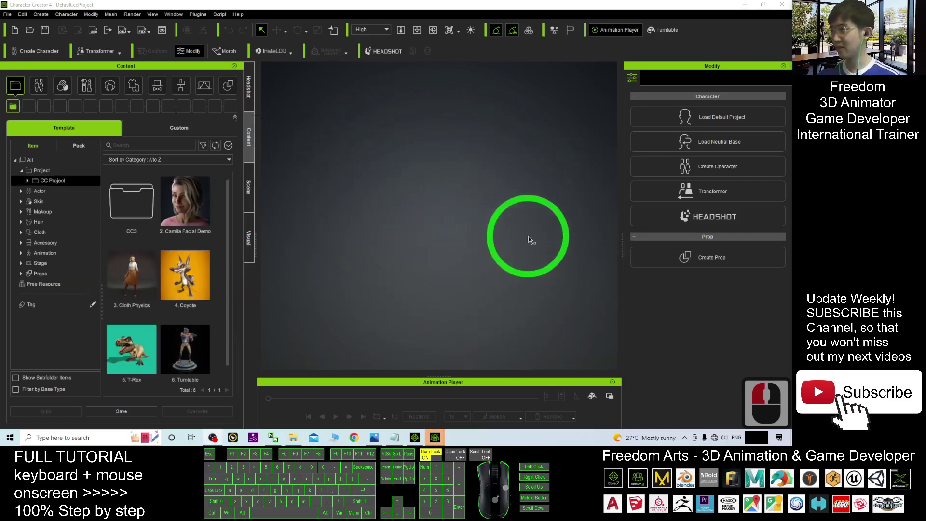
# Turn on the floor grid with Ctrl+G, orbit the camera onto the floor, and show the origin axis.
pyautogui.scroll(6, 470, 270)
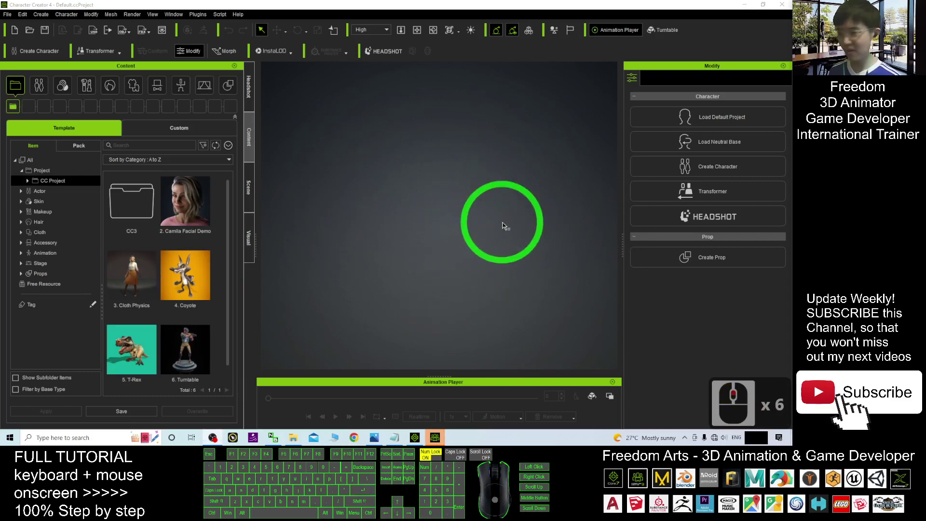
pyautogui.hotkey('ctrl', 'g')
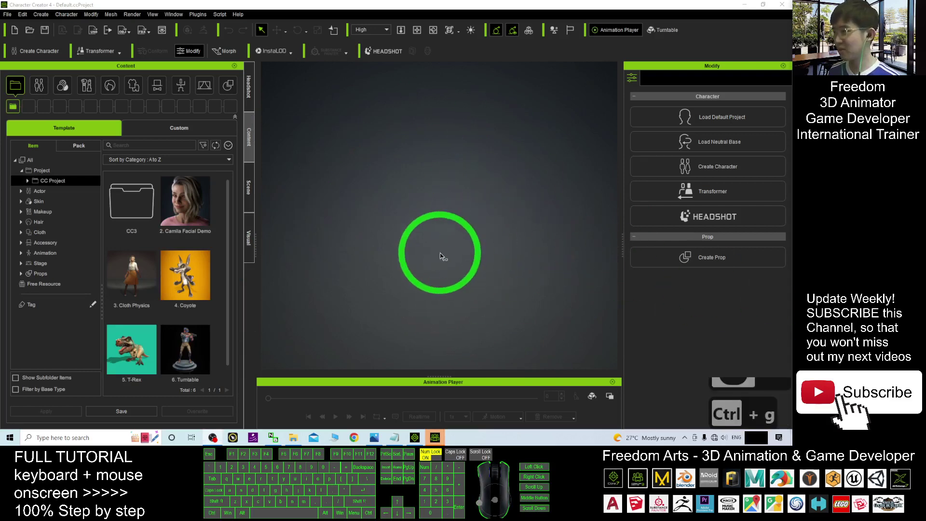
pyautogui.click(442, 255)
pyautogui.hotkey('ctrl', 'g')
pyautogui.hotkey('ctrl', 'g')
pyautogui.hotkey('ctrl', 'g')
pyautogui.hotkey('ctrl', 'g')
pyautogui.moveTo(448, 243); pyautogui.dragTo(467, 274)
pyautogui.hotkey('ctrl', 'a')
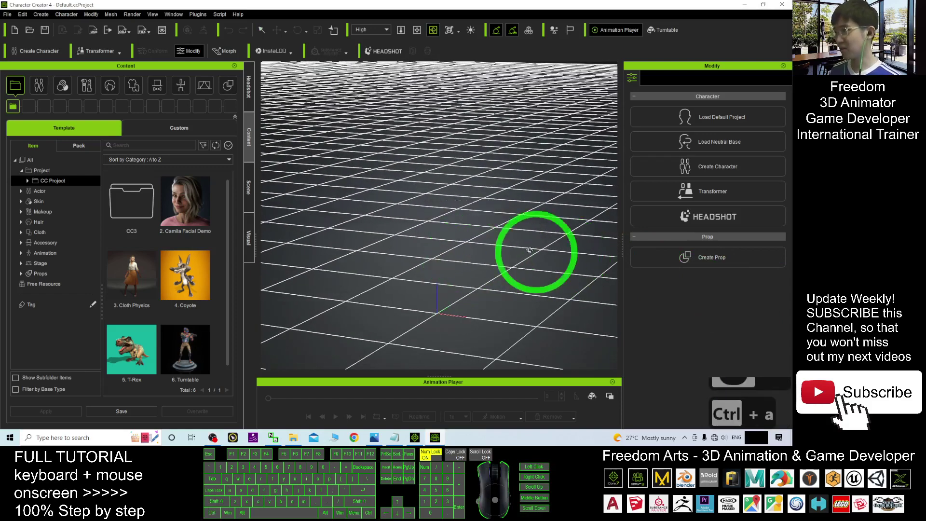